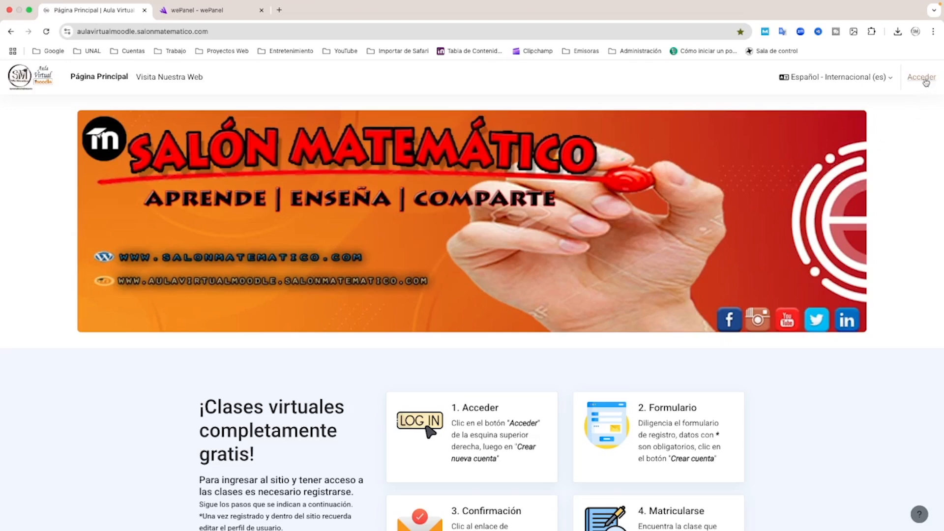
Log in to the Moodle site with the administrator's username and saved account password
left_click(924, 81)
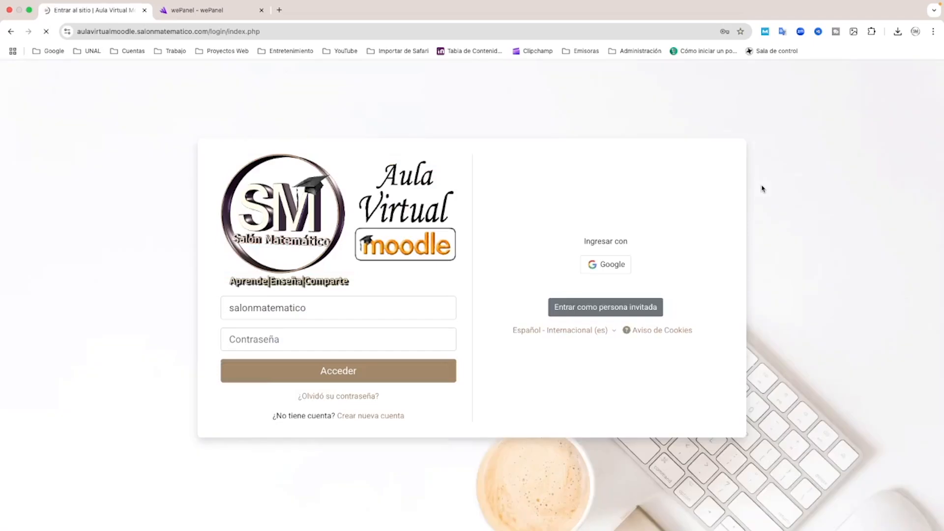
left_click(359, 307)
left_click(347, 335)
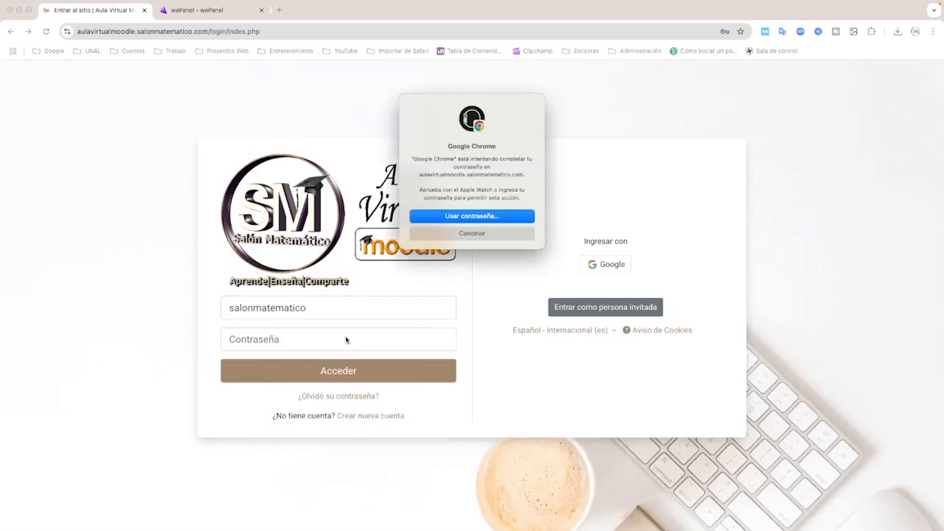
left_click(343, 373)
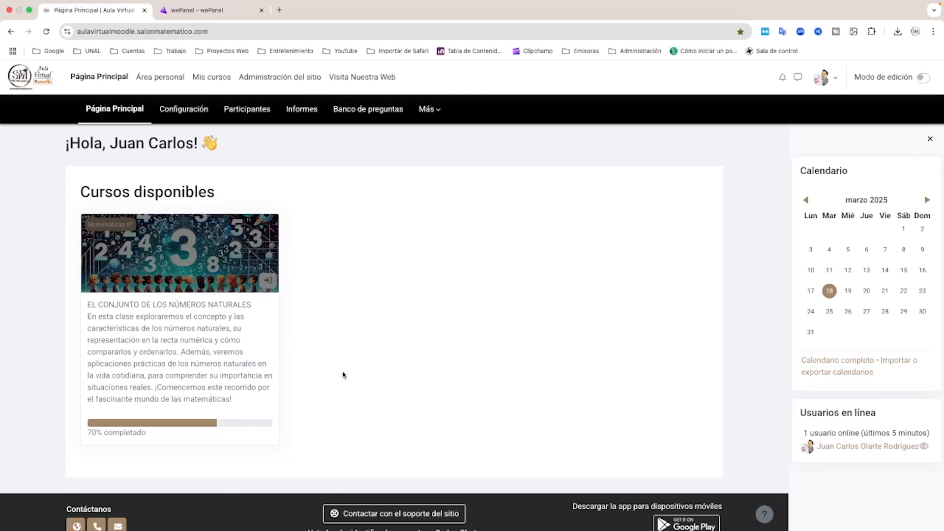
Open the site administration notifications and check for available Moodle updates
left_click(296, 80)
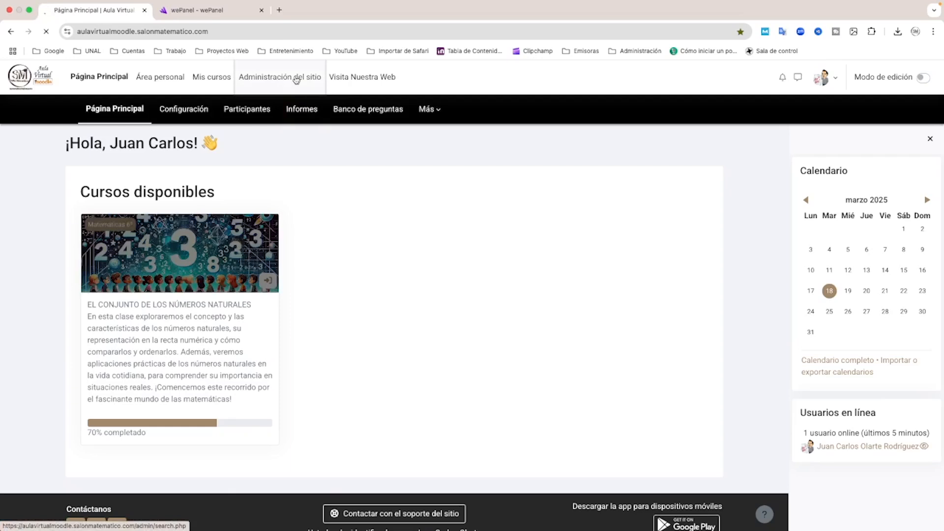
left_click(348, 201)
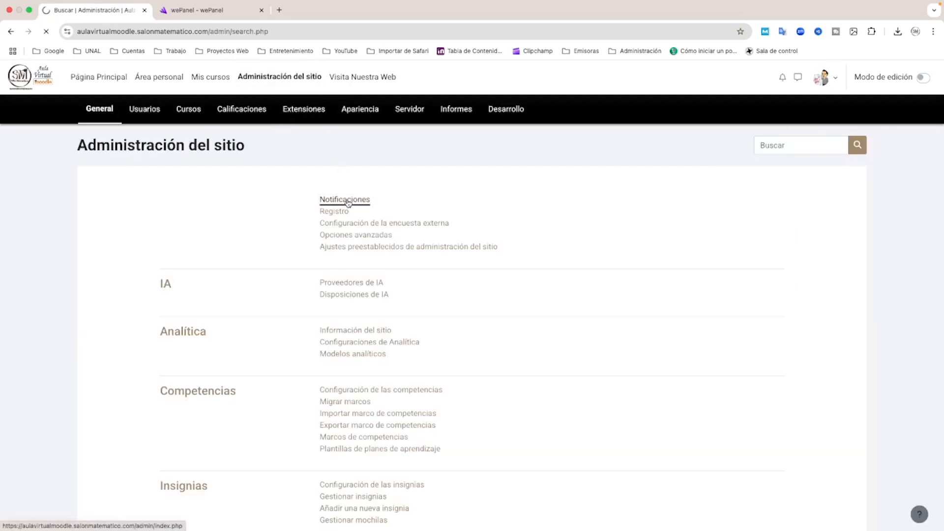
scroll(329, 229, "down", 5)
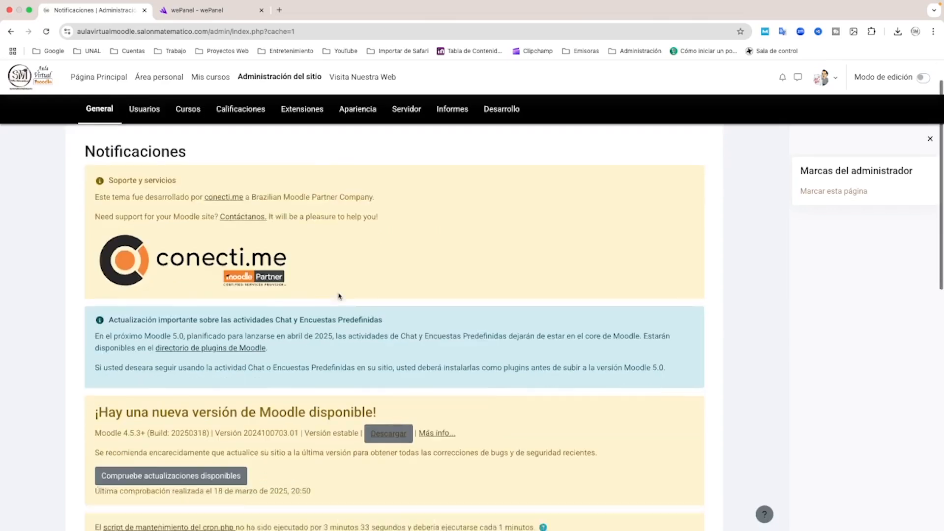
left_click(176, 302)
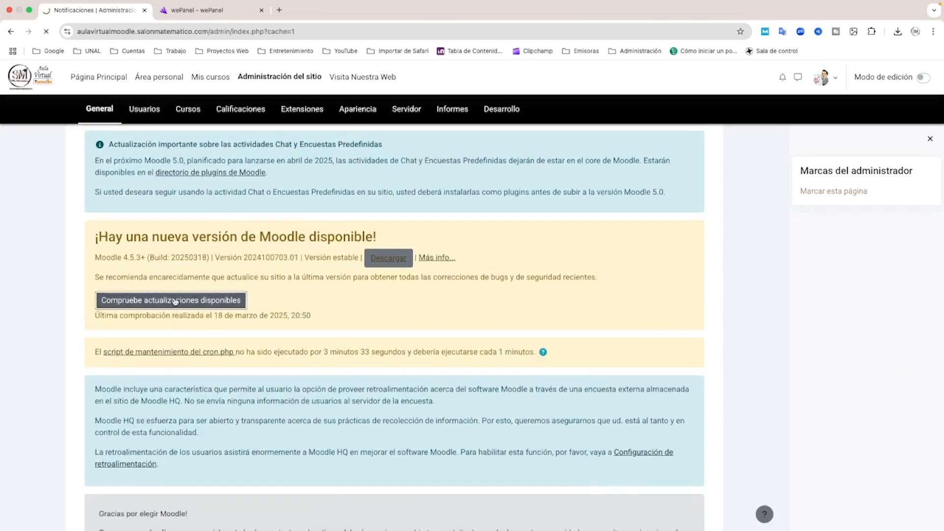
Compare the installed Moodle version in the page footer with the newly available release
scroll(320, 306, "down", 8)
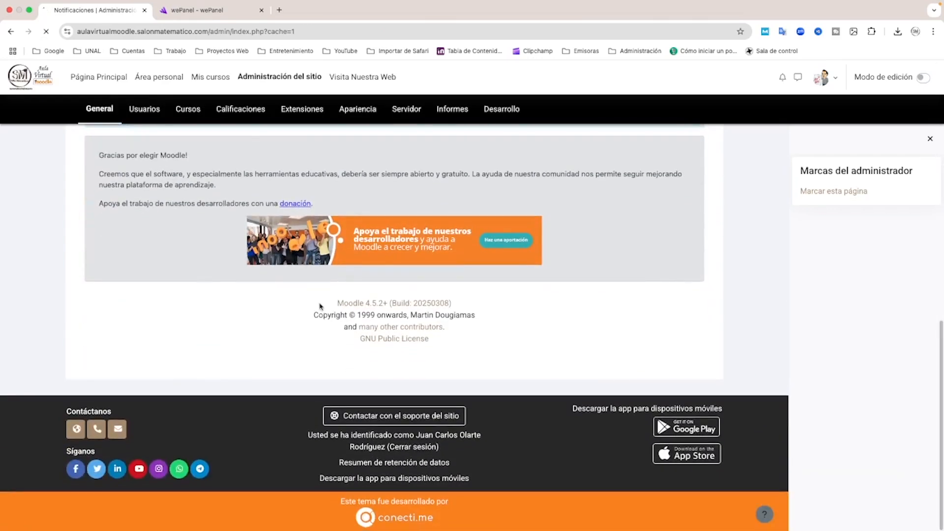
left_click_drag(323, 306, 387, 303)
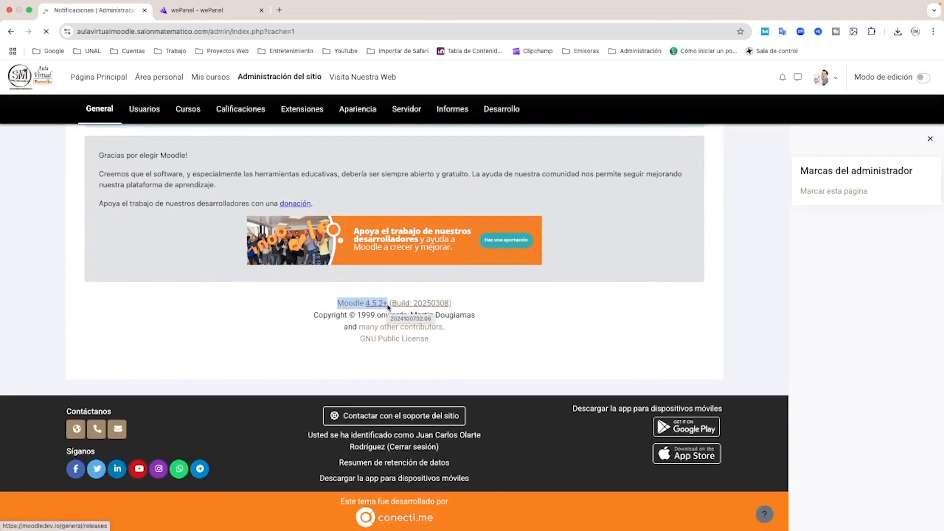
scroll(334, 305, "down", 4)
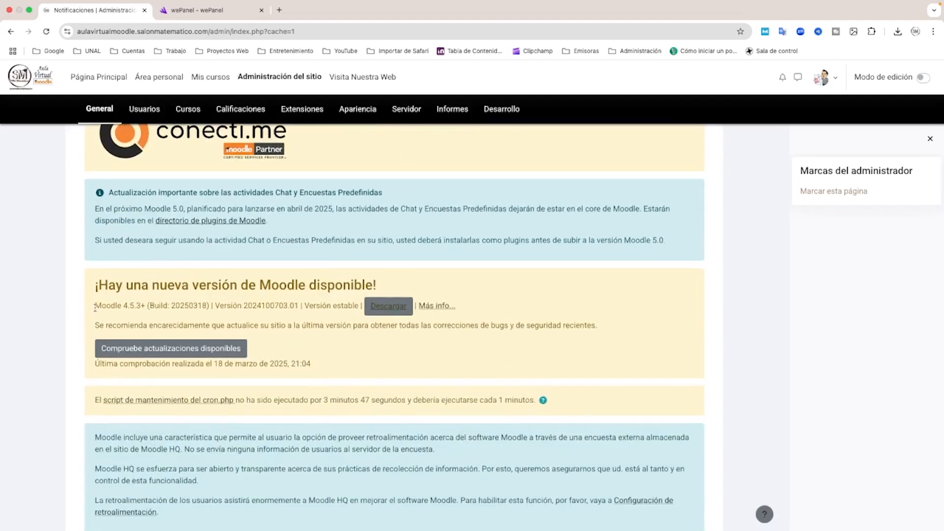
left_click_drag(95, 305, 145, 306)
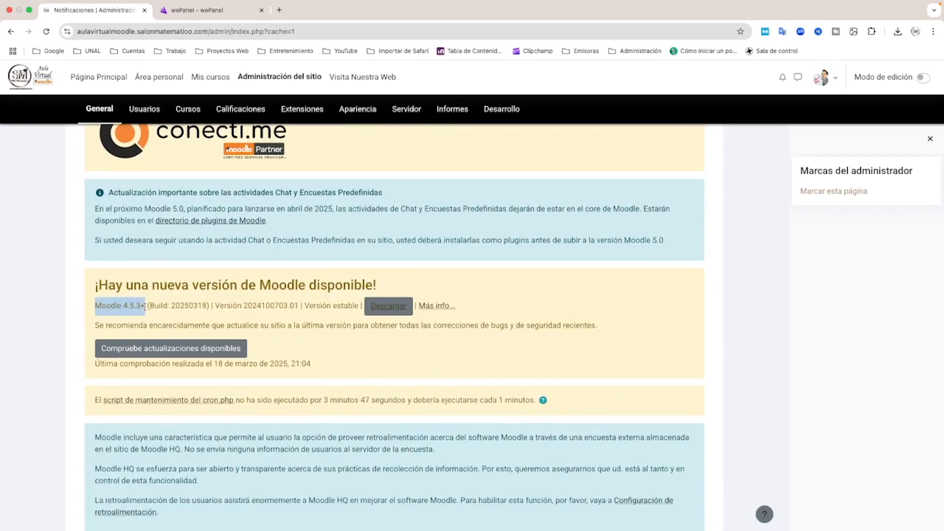
left_click(370, 326)
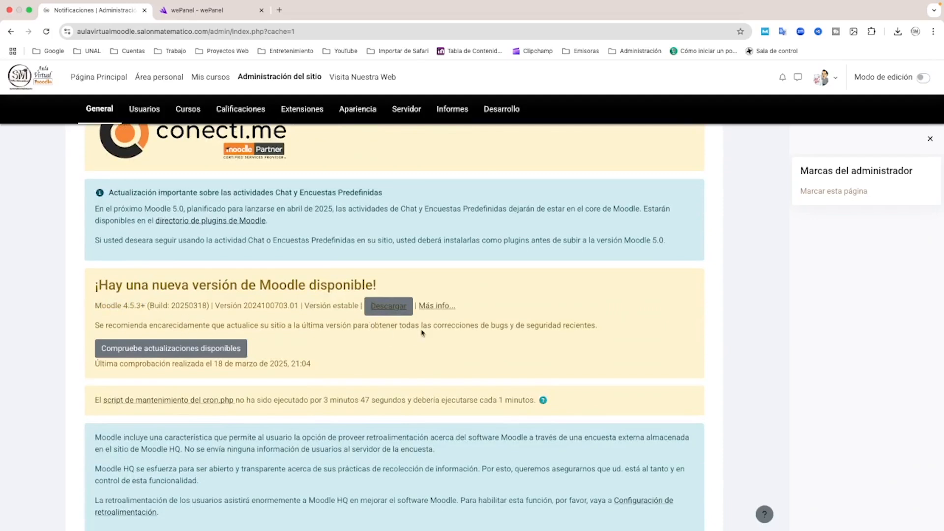
Download the Moodle 4.5.3+ package from the new-version notice
left_click(388, 307)
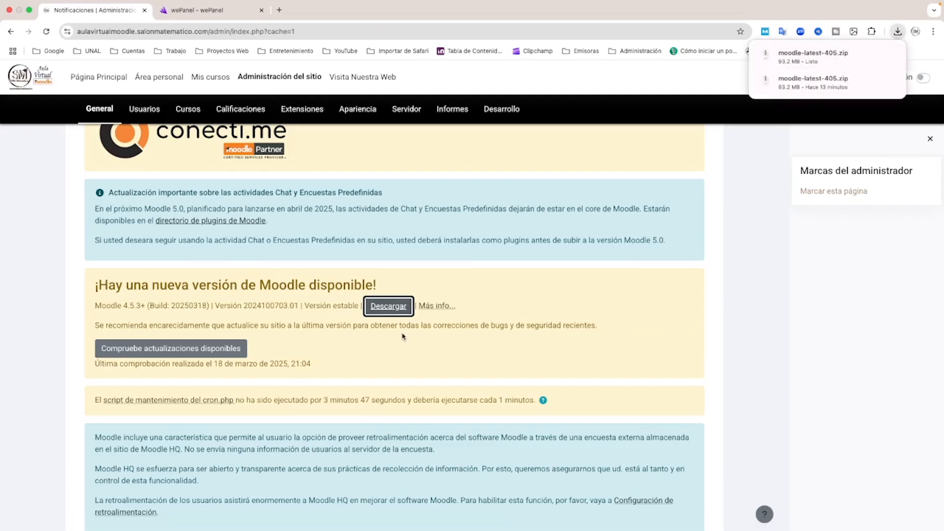
scroll(169, 406, "down", 1)
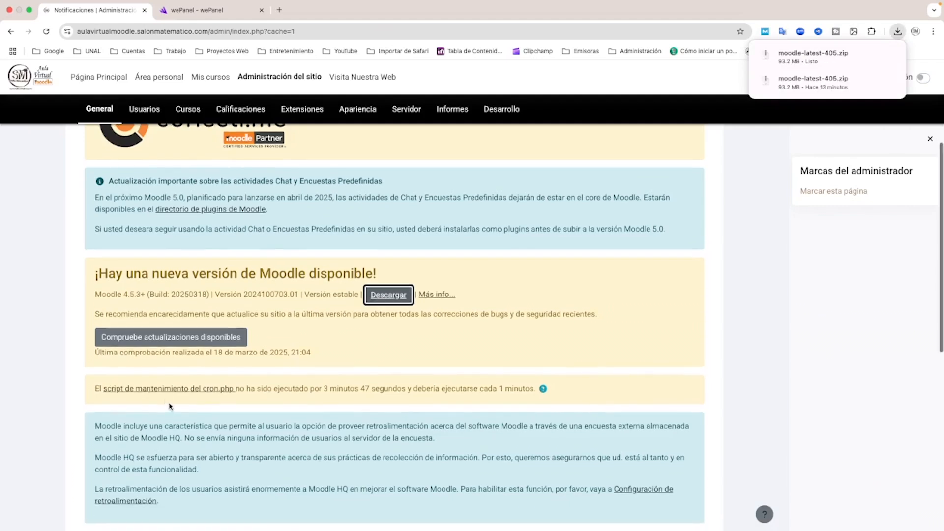
scroll(345, 301, "up", 3)
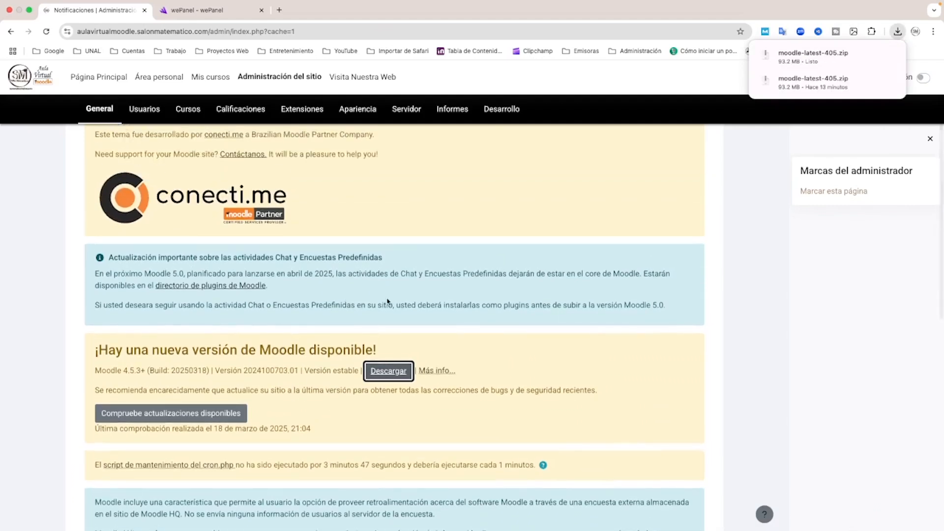
scroll(387, 301, "up", 2)
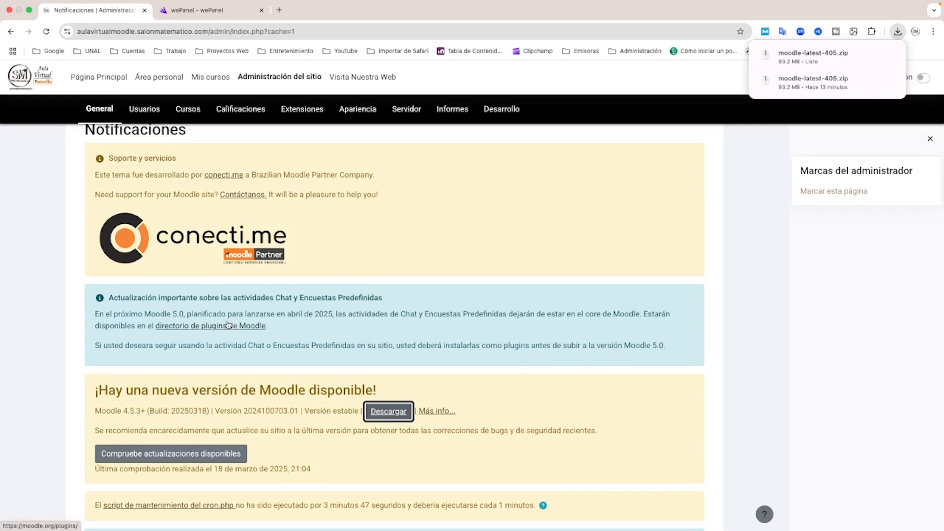
Switch to wePanel, launch its file manager and open the aulavirtualmoodle.salonmatematico.com folder inside public_html
left_click(205, 15)
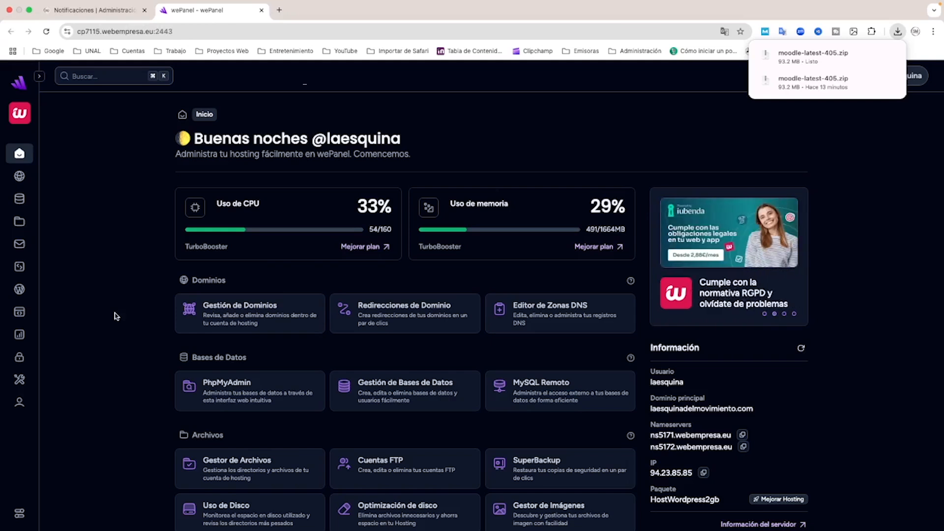
left_click(231, 463)
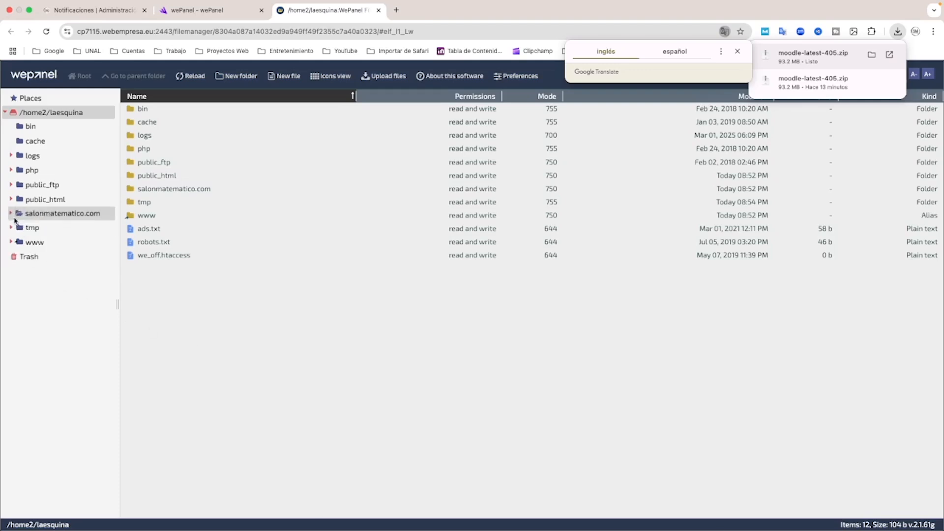
left_click(38, 201)
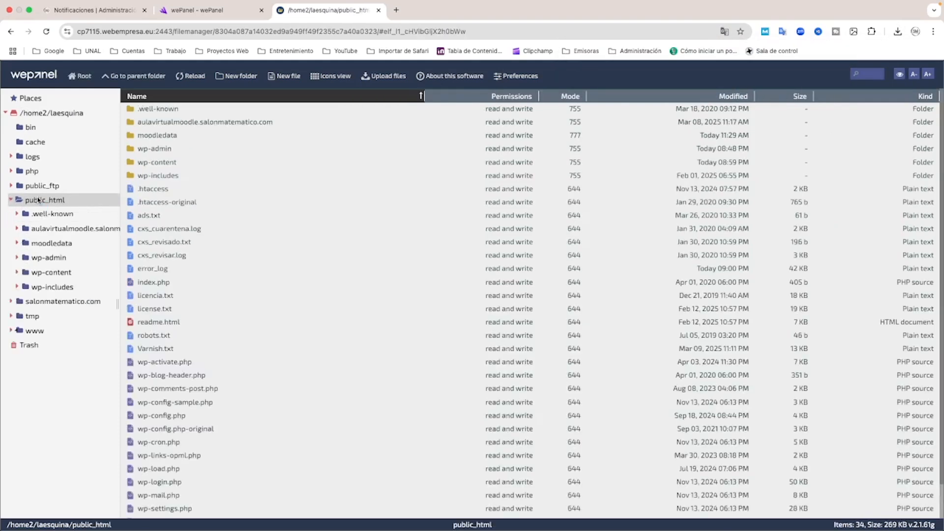
double_click(206, 123)
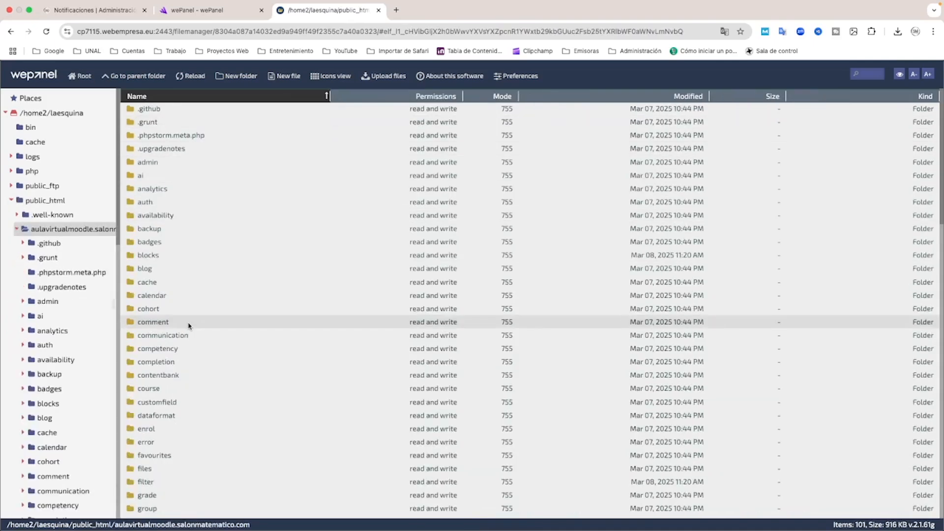
Open config.php in the Moodle folder, review its database type, host, name, user, password and prefix settings, and close it without saving
scroll(188, 323, "down", 9)
scroll(188, 326, "down", 10)
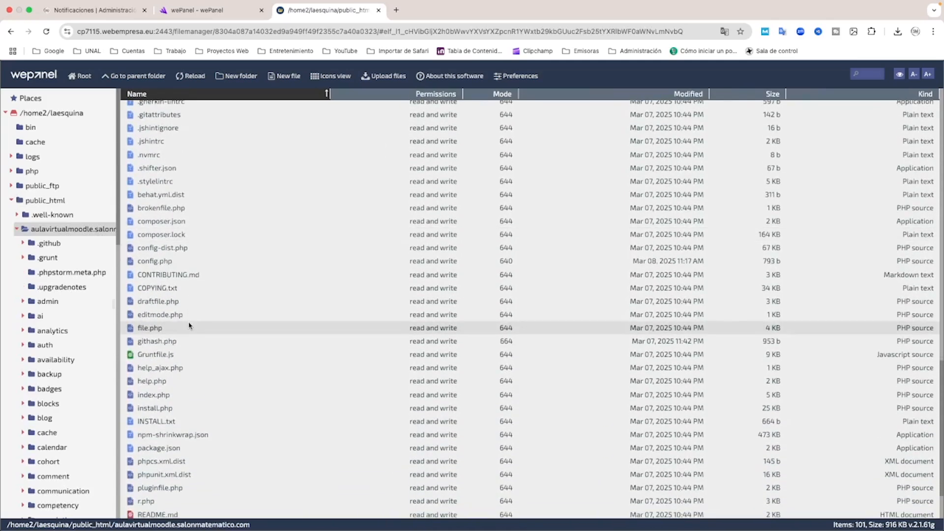
scroll(188, 326, "down", 1)
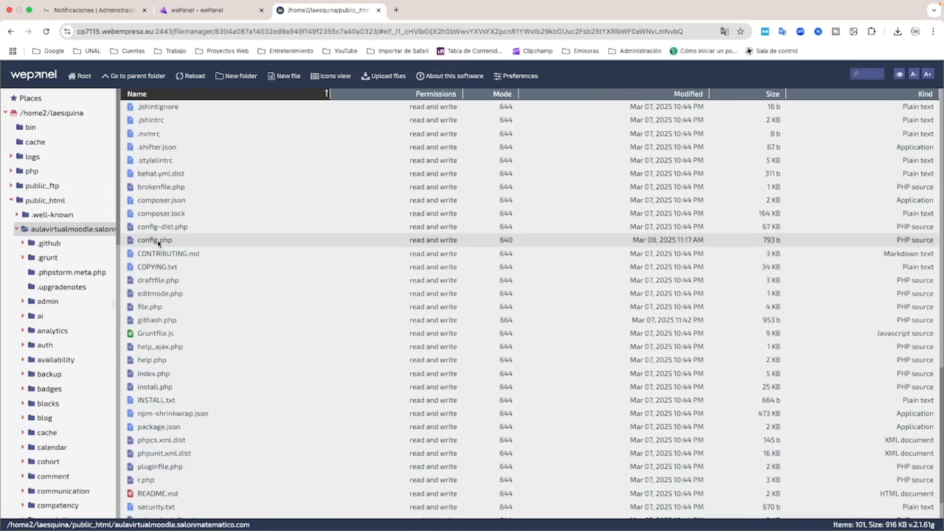
double_click(157, 240)
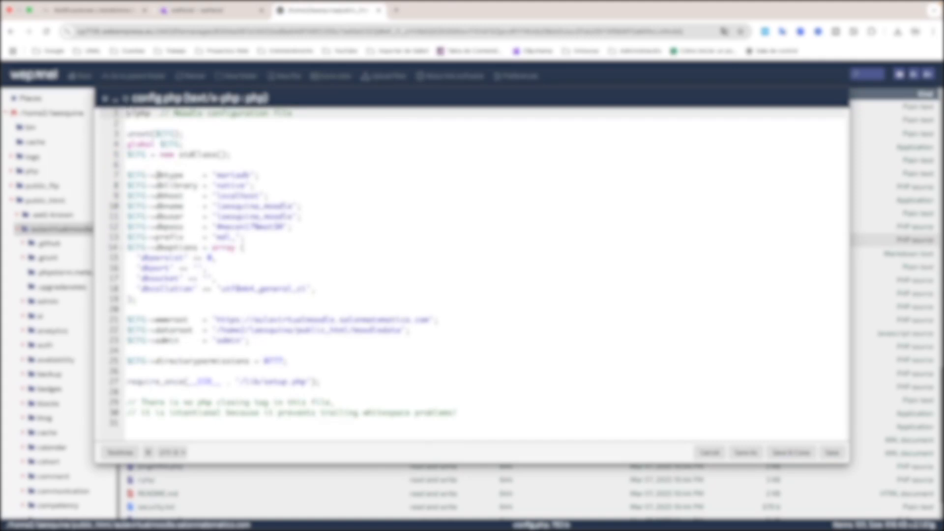
left_click_drag(155, 175, 184, 175)
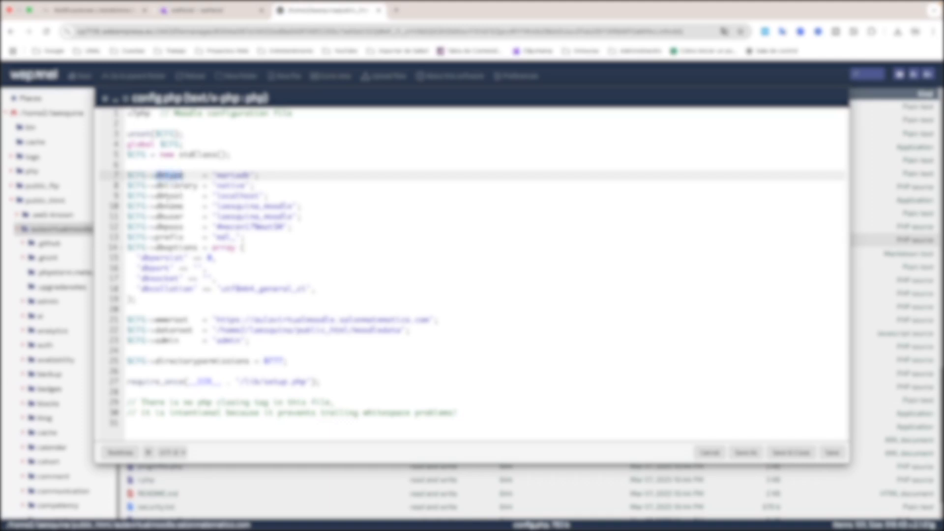
left_click(158, 196)
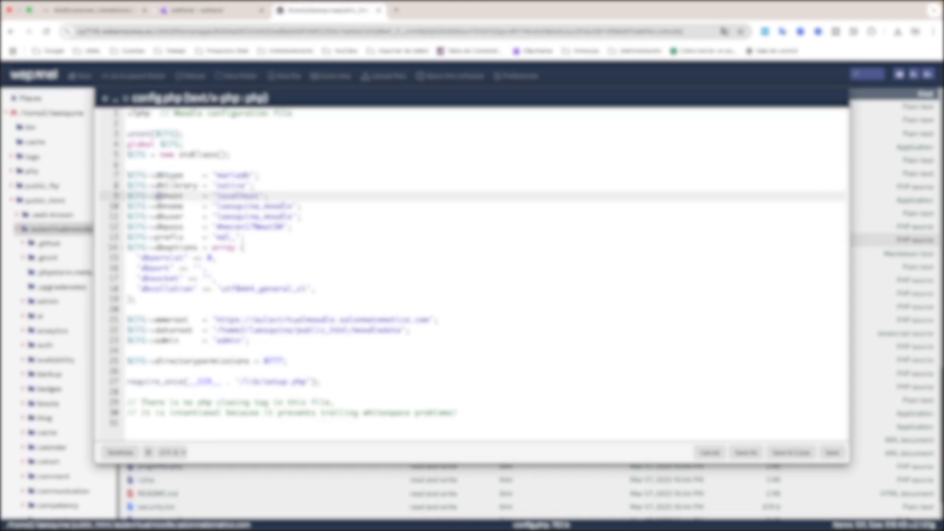
left_click_drag(157, 196, 185, 195)
left_click_drag(158, 206, 184, 237)
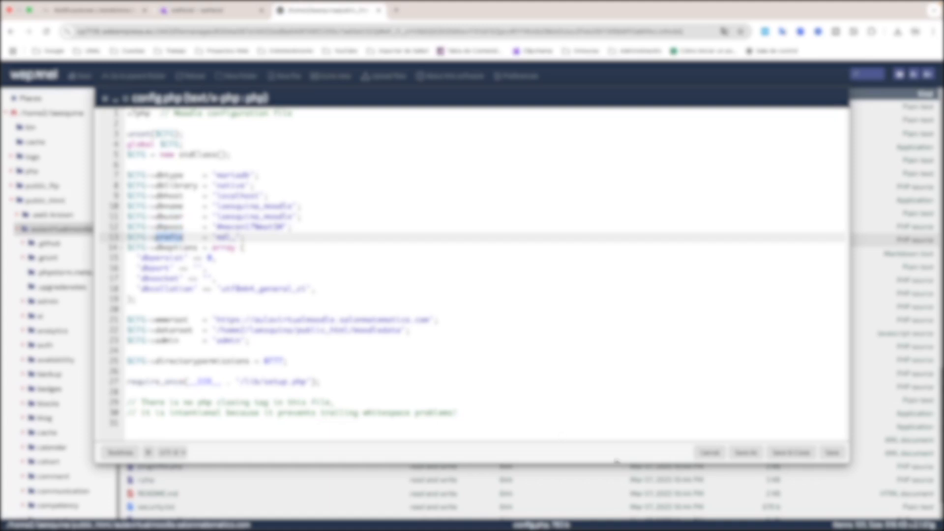
left_click(711, 454)
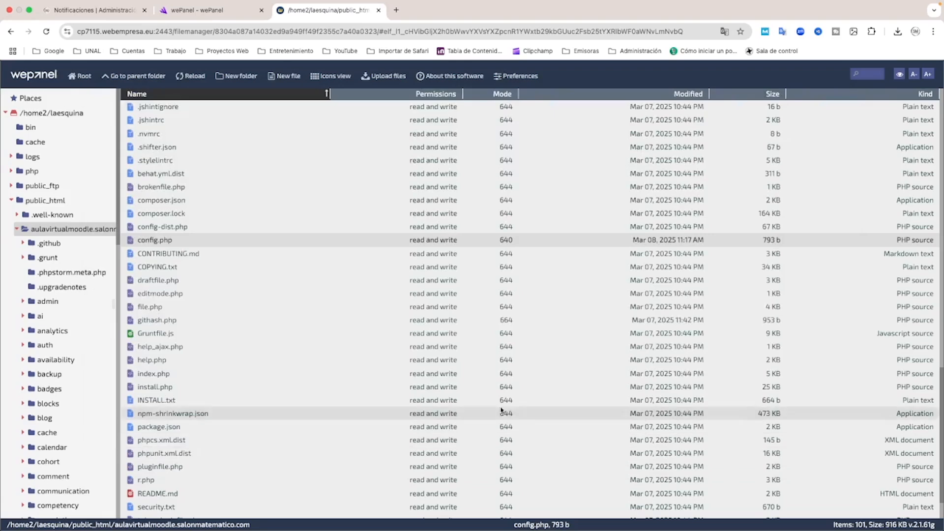
Return to public_html and rename the aulavirtualmoodle.salonmatematico.com folder as aulavirtualmoodle.salonmatematico.com_old
scroll(302, 354, "up", 1)
scroll(302, 353, "up", 2)
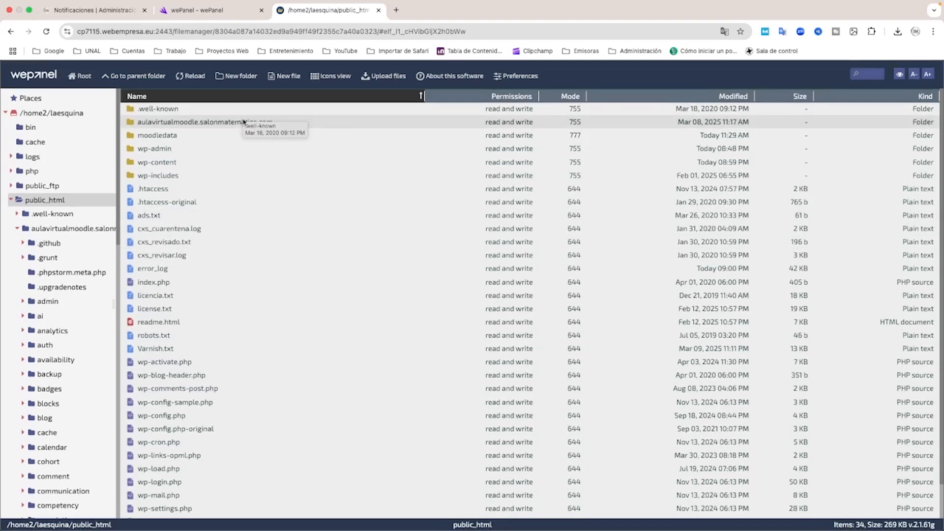
right_click(244, 123)
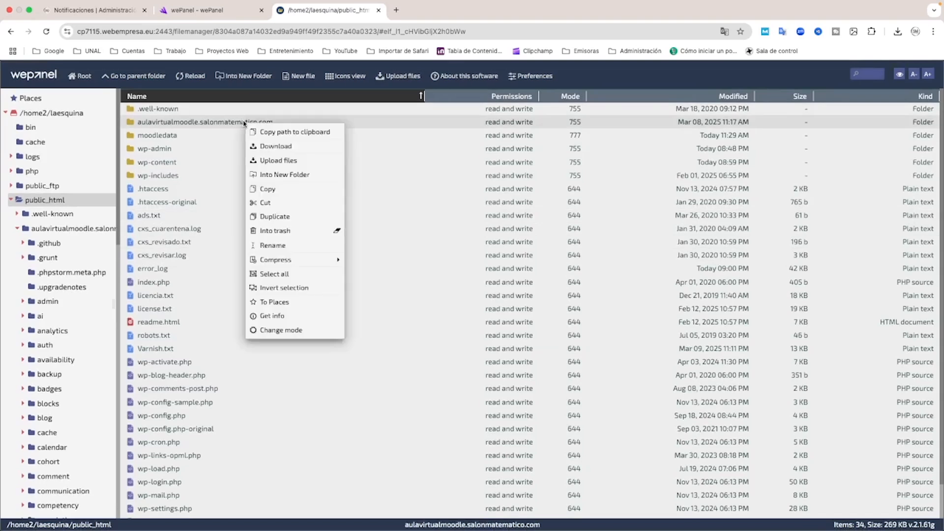
left_click(283, 246)
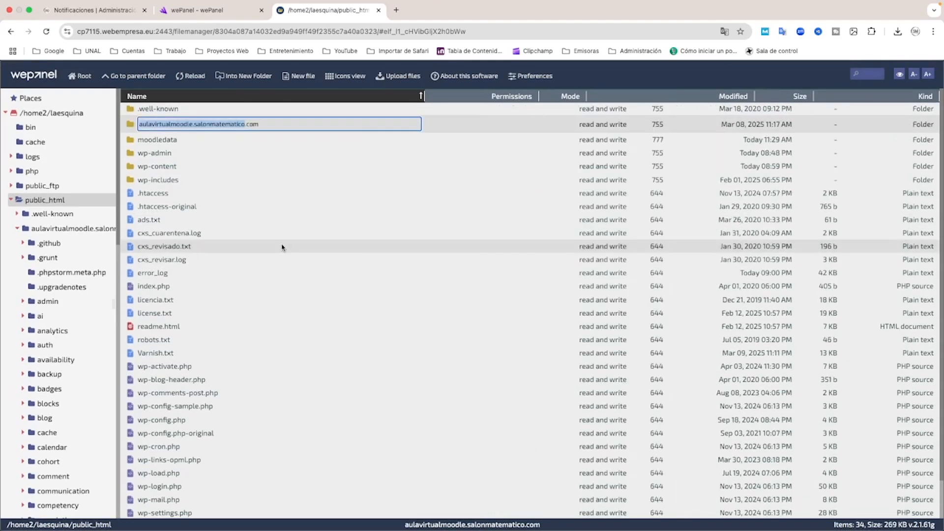
left_click(274, 125)
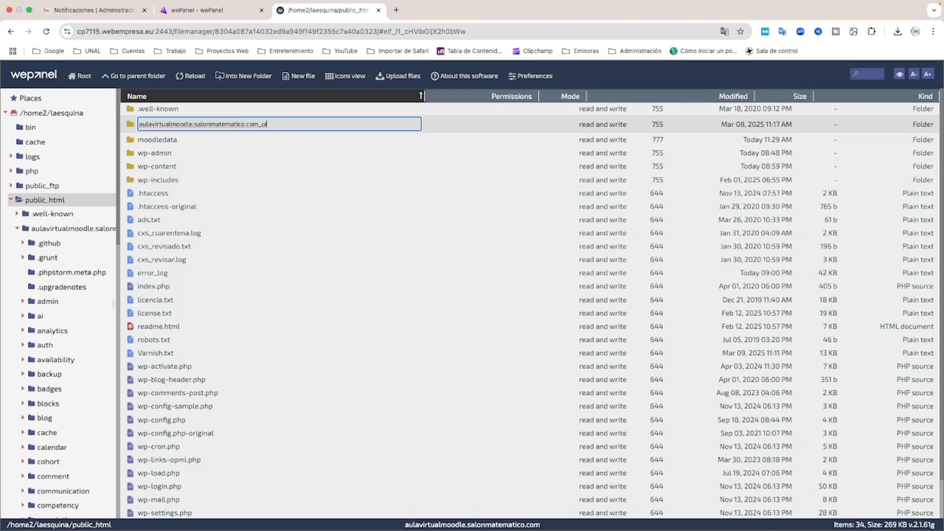
type("d")
key("Return")
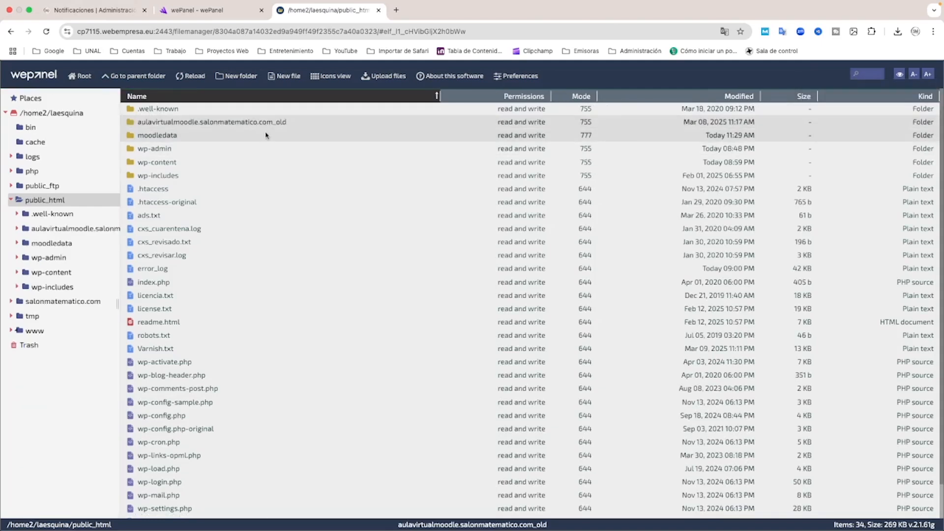
Reload the Moodle notifications page to check the site's response to the folder rename, and return to the file manager
left_click(98, 11)
scroll(191, 215, "up", 2)
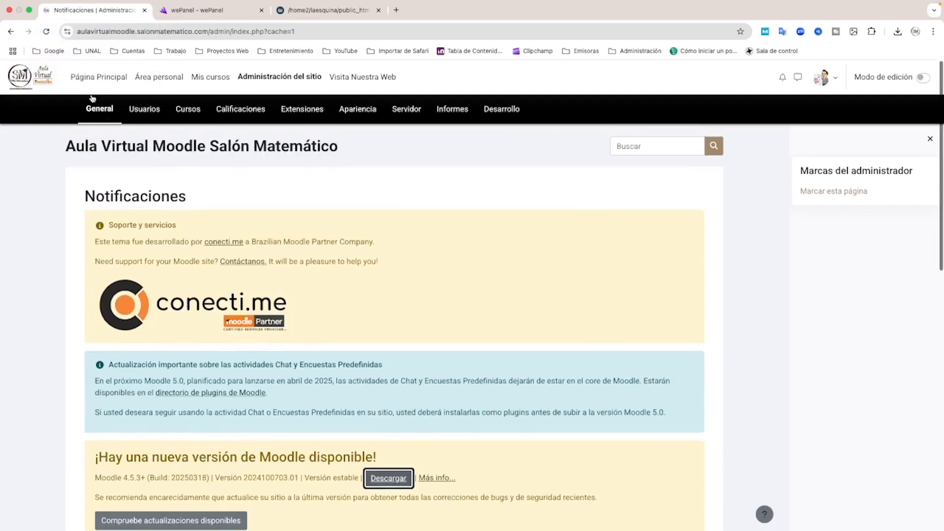
left_click(46, 31)
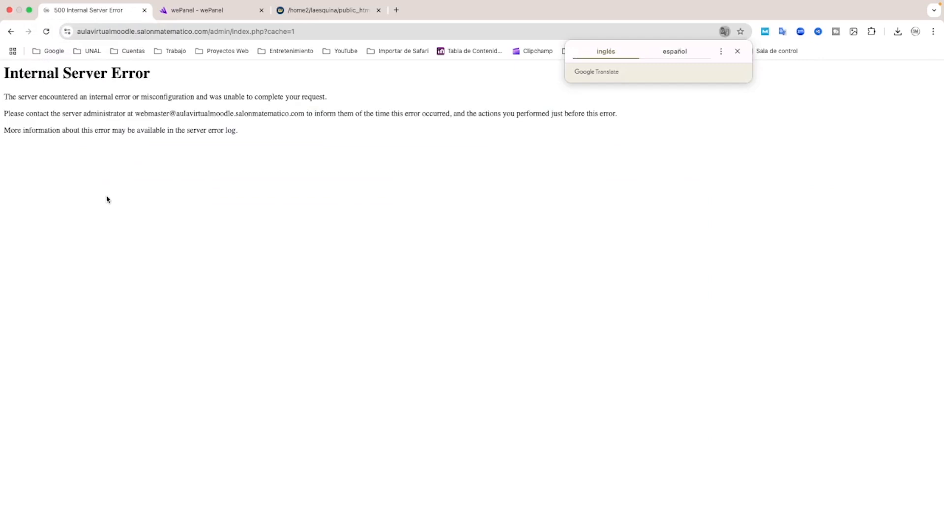
left_click(311, 12)
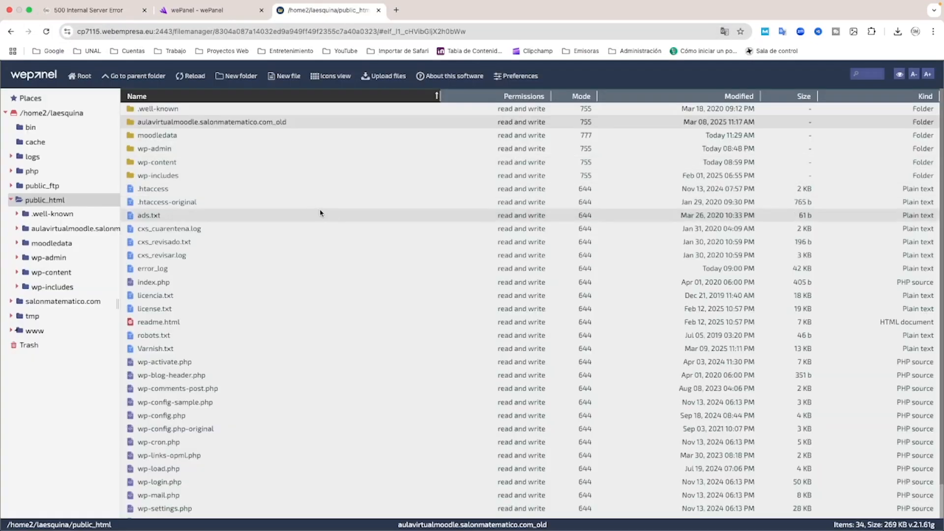
left_click(320, 214)
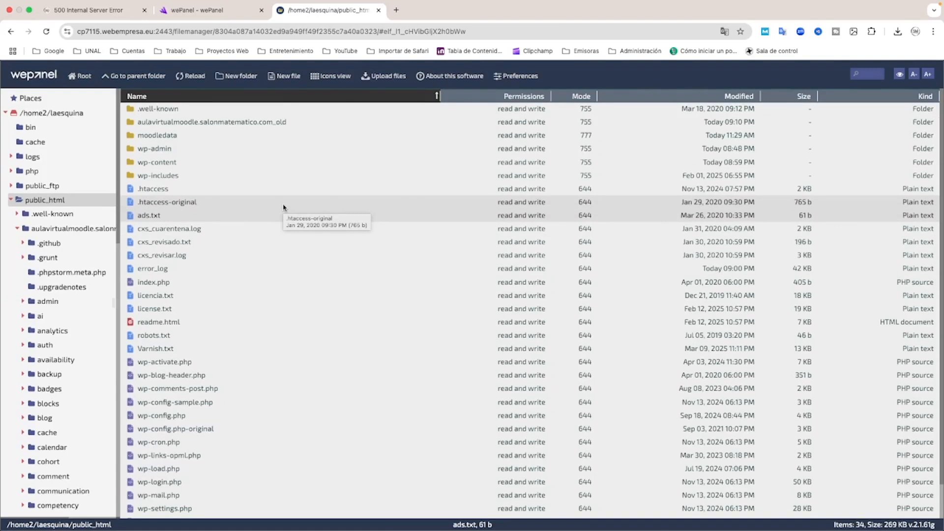
Upload the most recently downloaded moodle-latest-405.zip package into the public_html folder
left_click(36, 201)
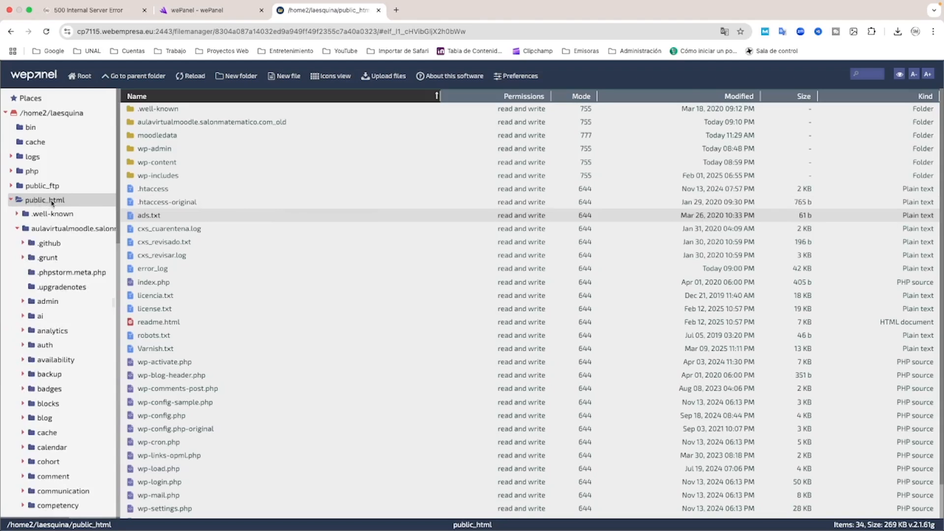
left_click(43, 202)
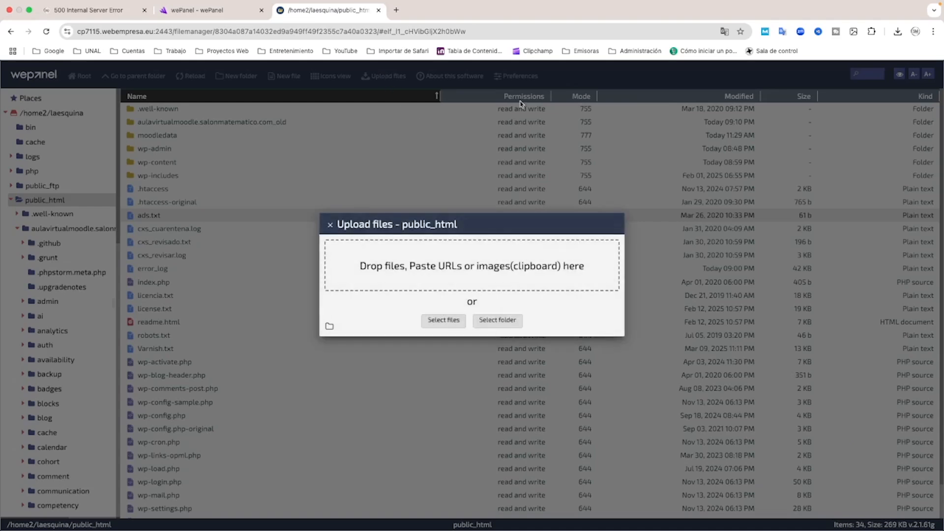
left_click(896, 32)
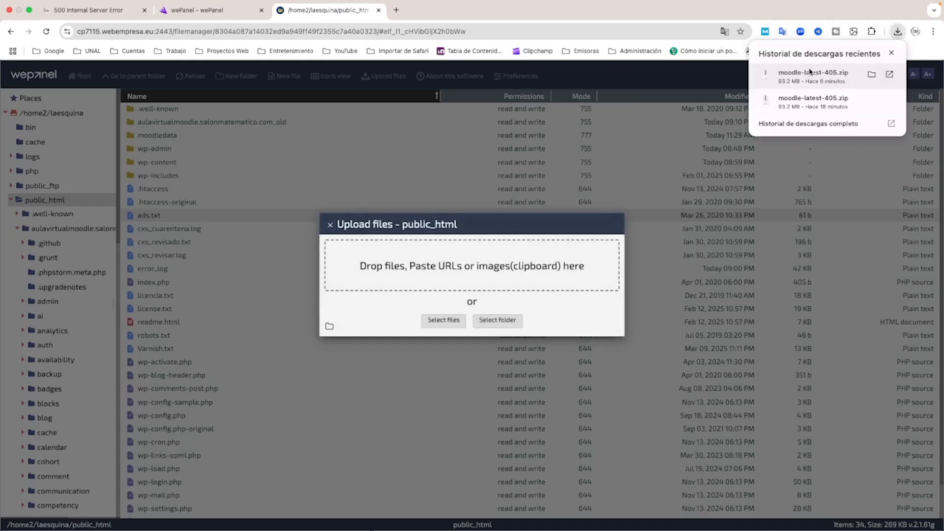
left_click_drag(804, 75, 494, 261)
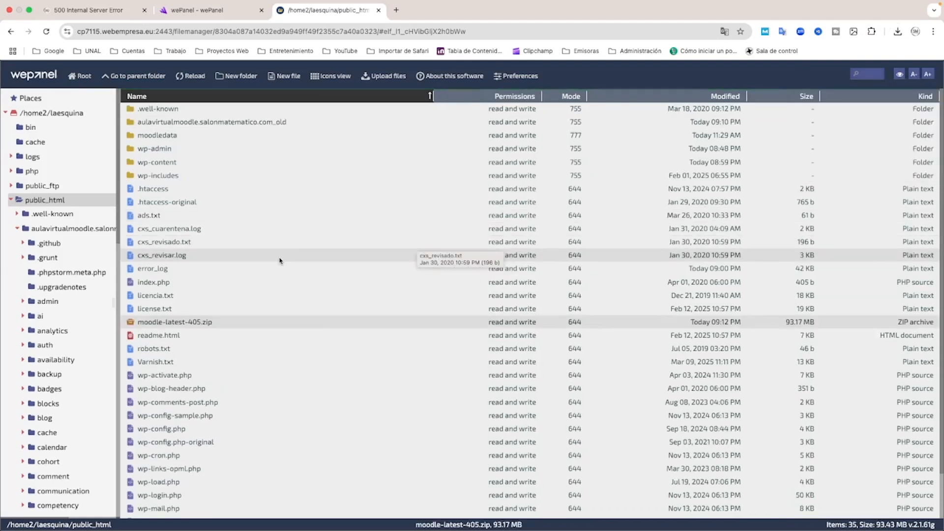
Extract moodle-latest-405.zip directly into public_html, accepting the replacement of existing files
right_click(173, 324)
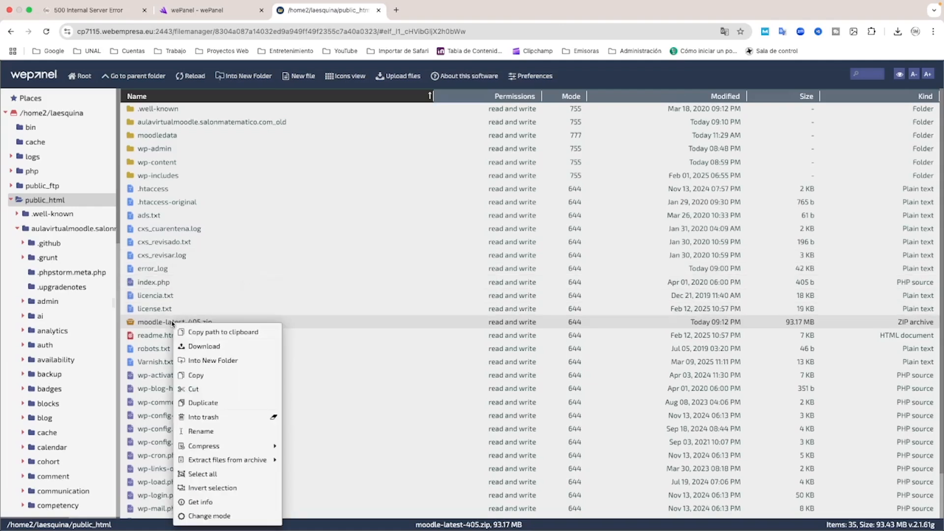
mouse_move(215, 445)
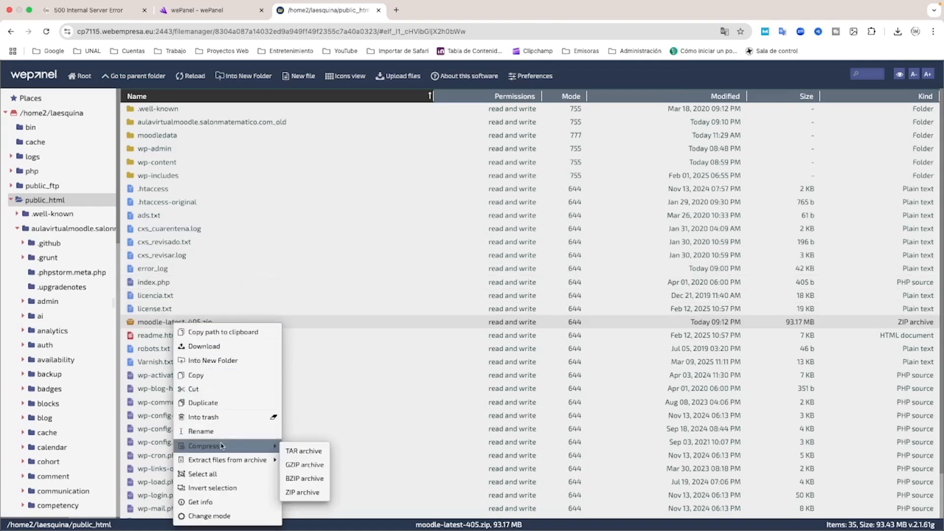
mouse_move(233, 460)
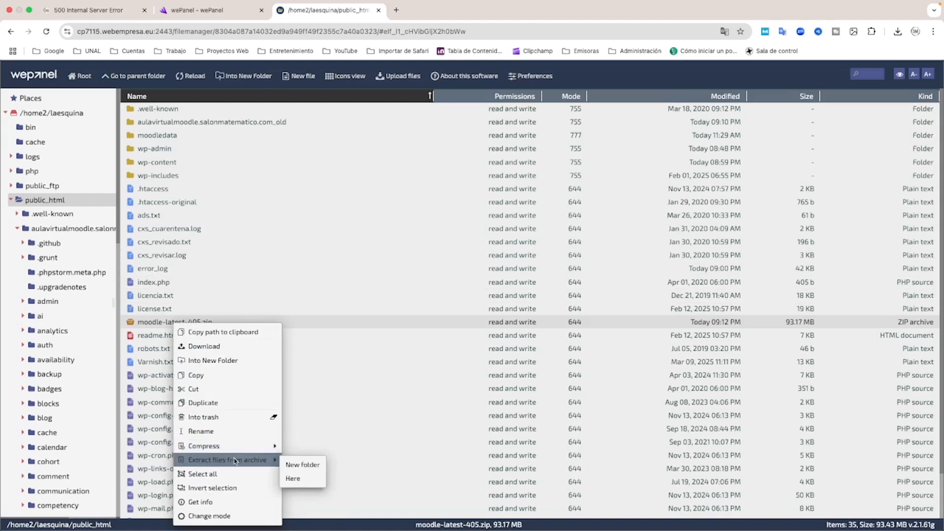
left_click(296, 480)
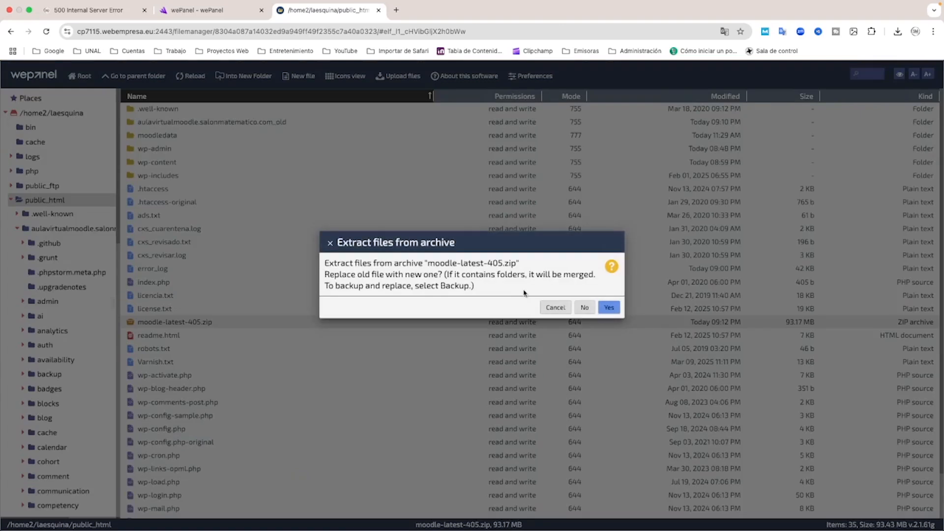
left_click(609, 308)
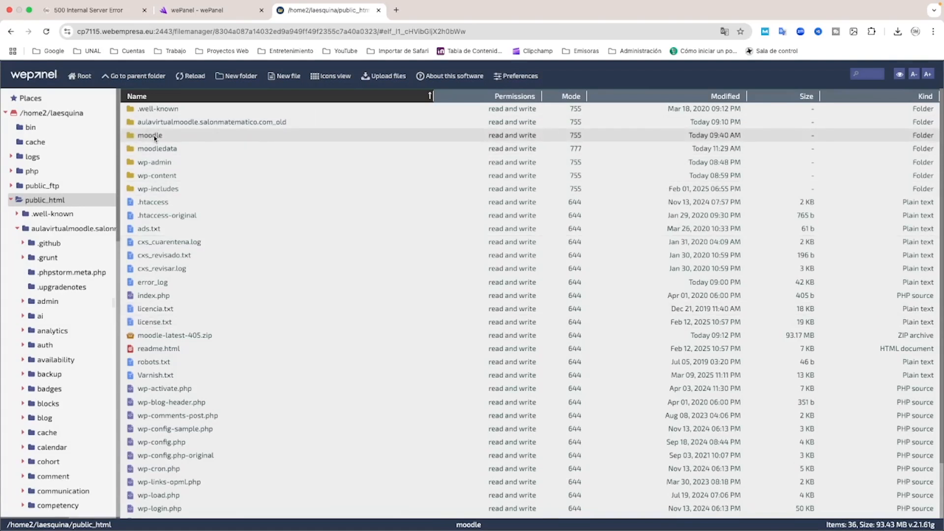
Rename the extracted moodle folder as aulavirtualmoodle.salonmatematico.com, copying that name from the _old folder without its suffix
right_click(220, 124)
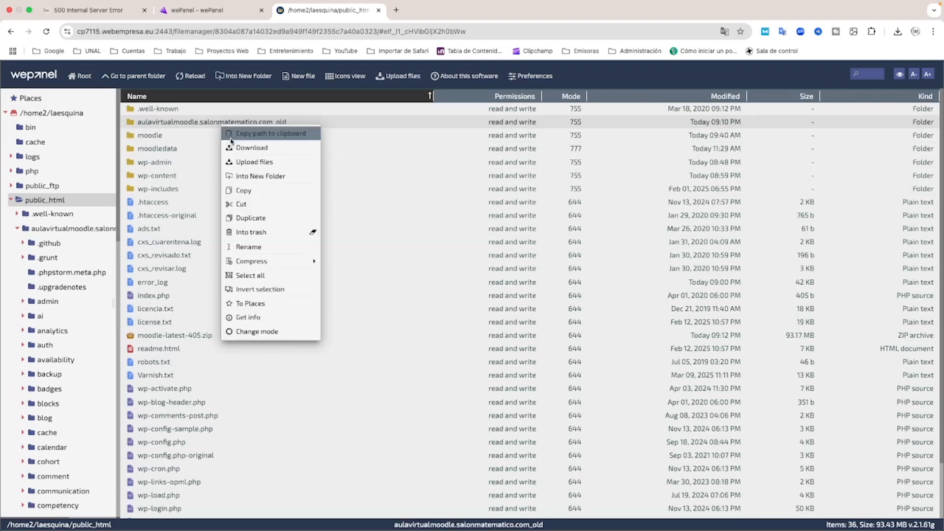
left_click(246, 248)
left_click(256, 124)
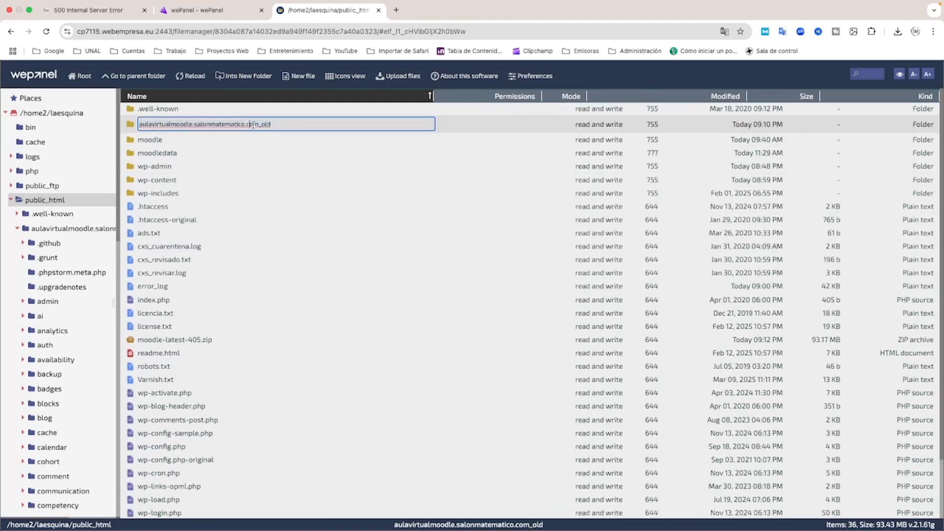
left_click_drag(258, 124, 136, 125)
key("super+c")
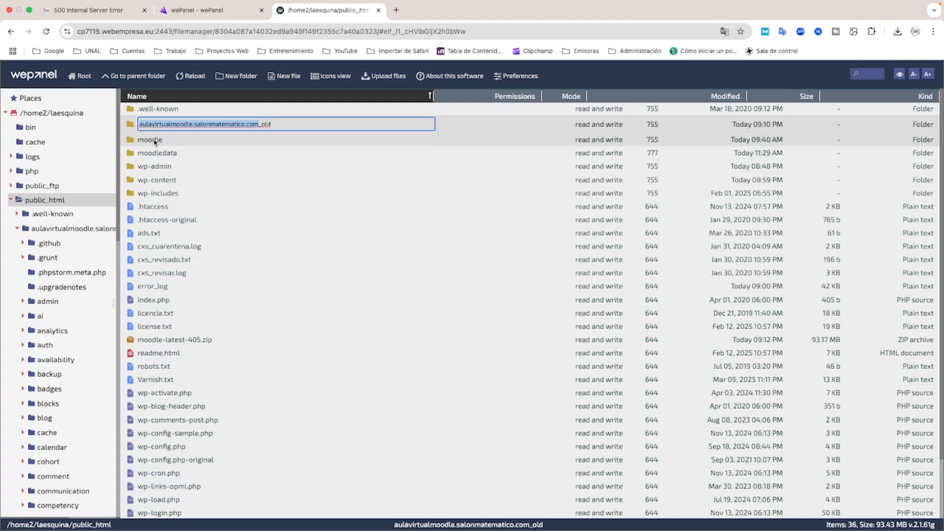
left_click(154, 141)
right_click(155, 139)
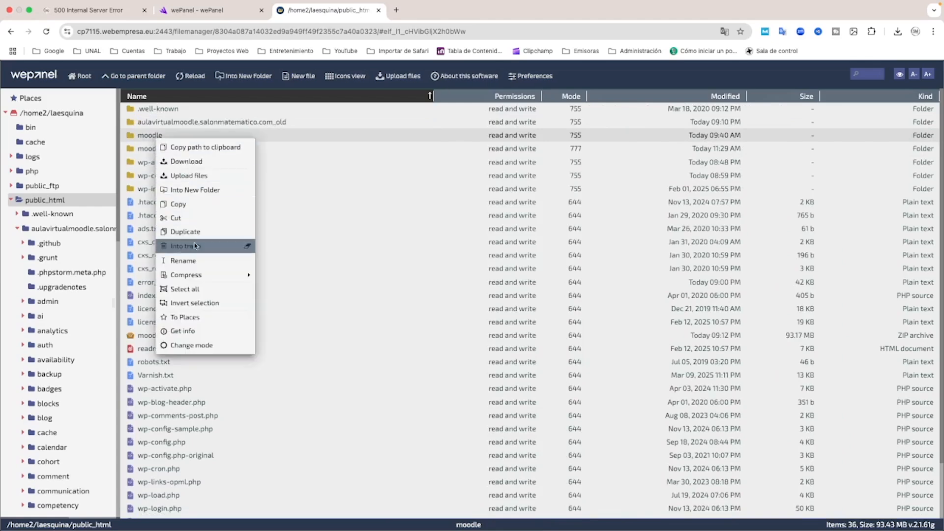
left_click(196, 260)
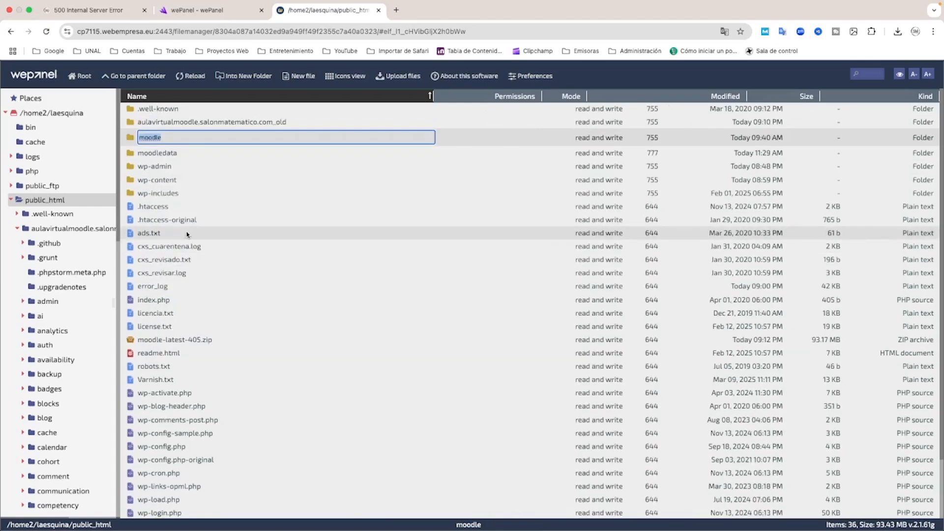
key("super+v")
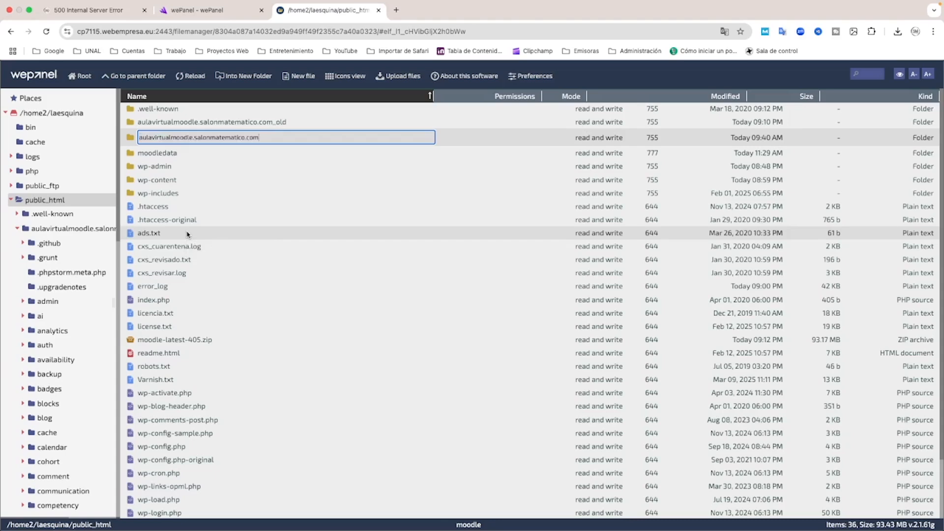
key("Return")
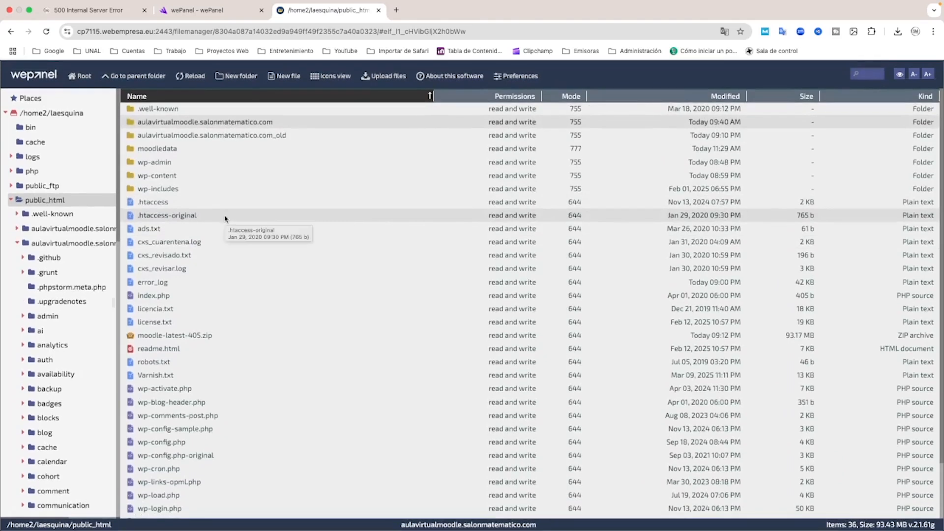
left_click(224, 138)
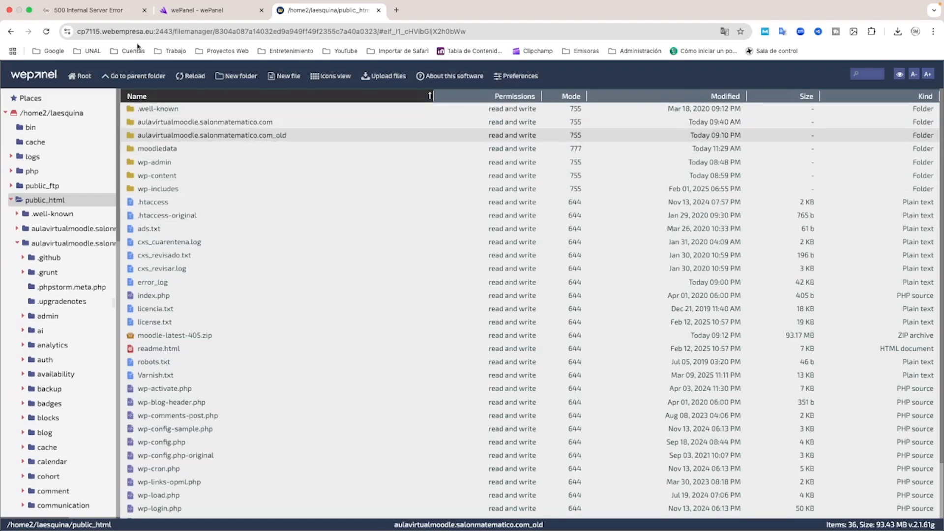
Reload the Moodle site to start its installer and choose Español - Internacional (es) as the installation language
left_click(98, 13)
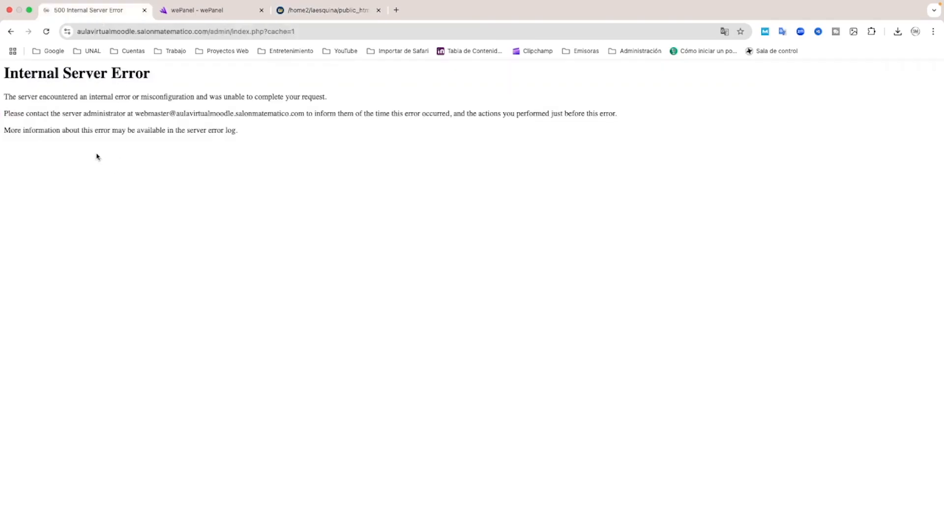
left_click(46, 33)
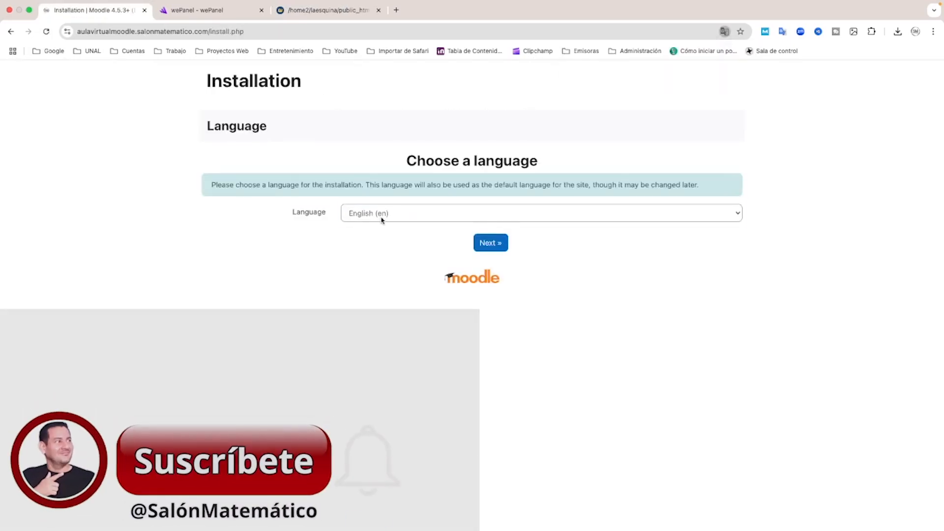
left_click(381, 219)
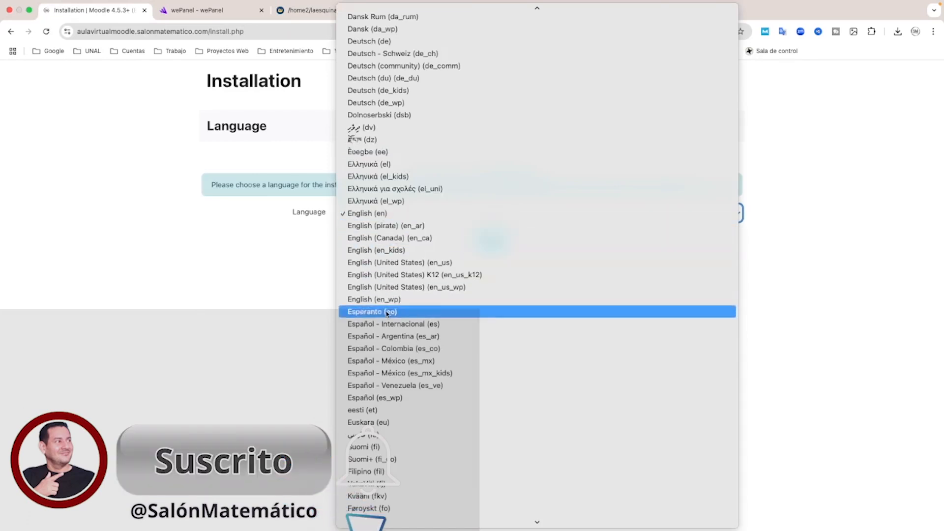
left_click(381, 324)
left_click(490, 243)
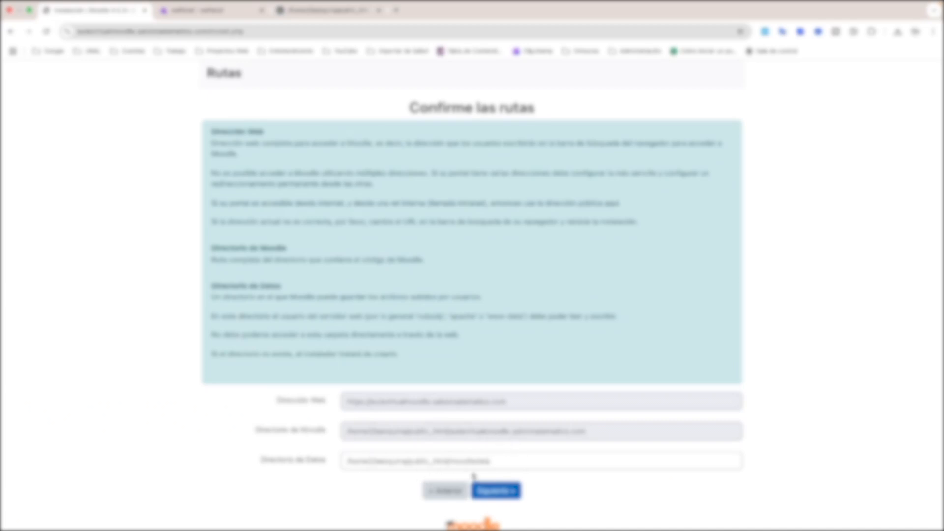
Accept the installer's proposed paths and select MariaDB (nativo/mariadb) as the database driver
left_click(510, 495)
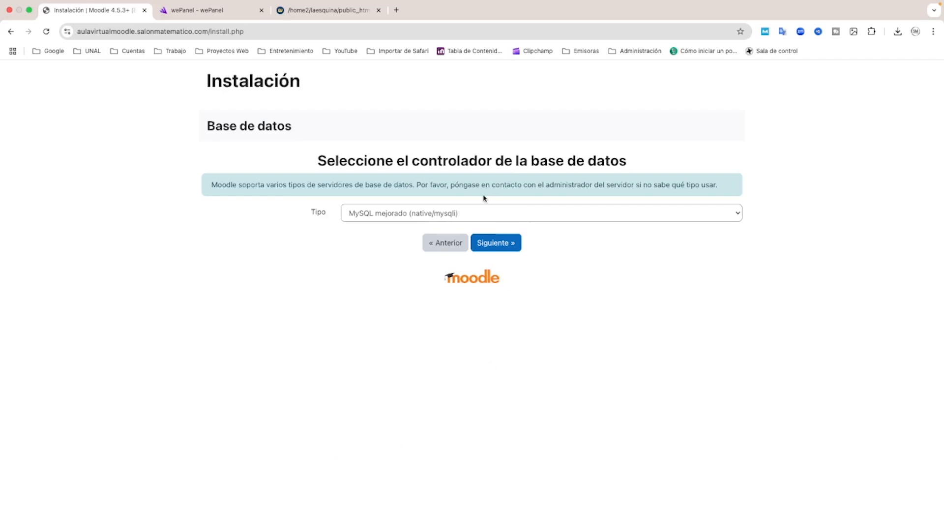
left_click(473, 215)
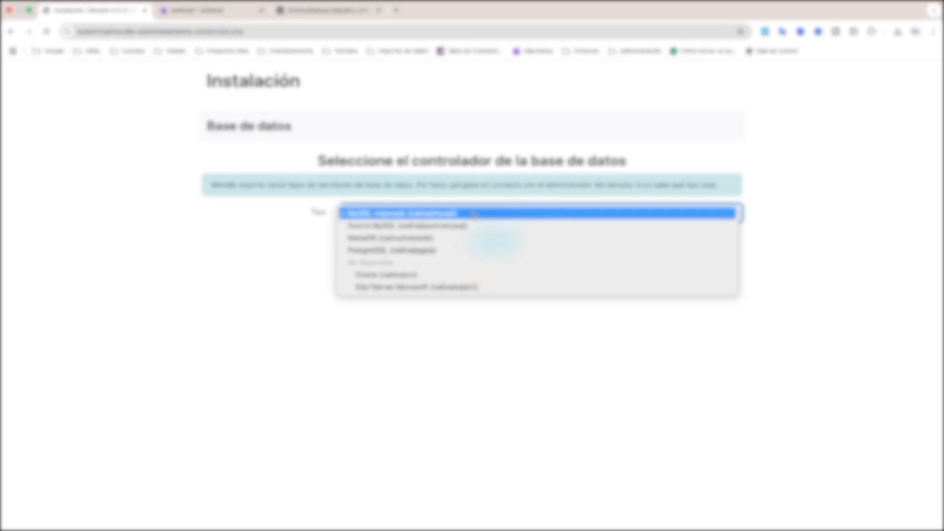
left_click(399, 239)
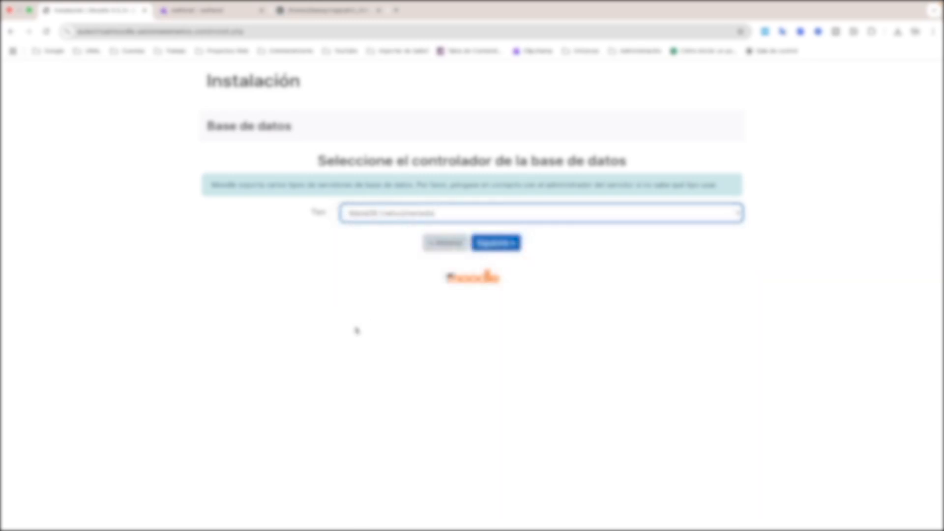
left_click(500, 243)
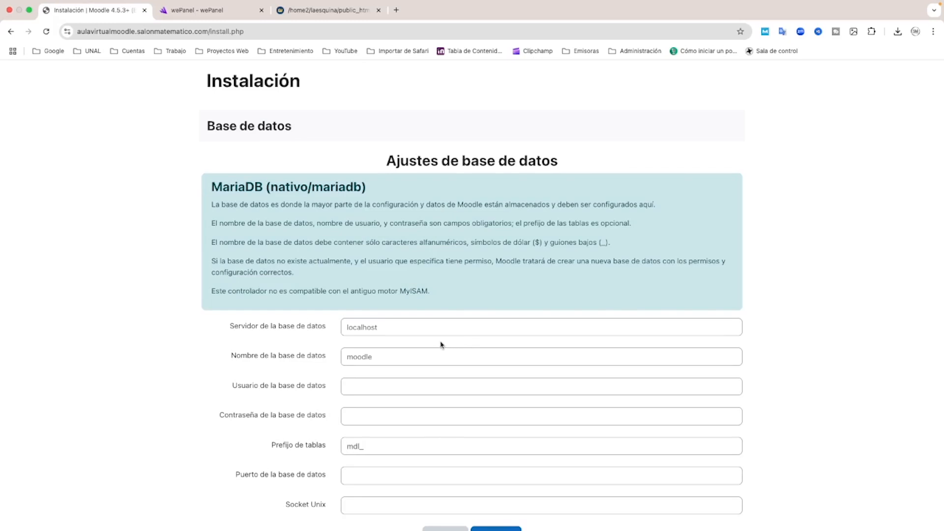
Enter the existing database name, database user and database password in the installer's database settings, keeping the table prefix mdl_, and continue
double_click(394, 326)
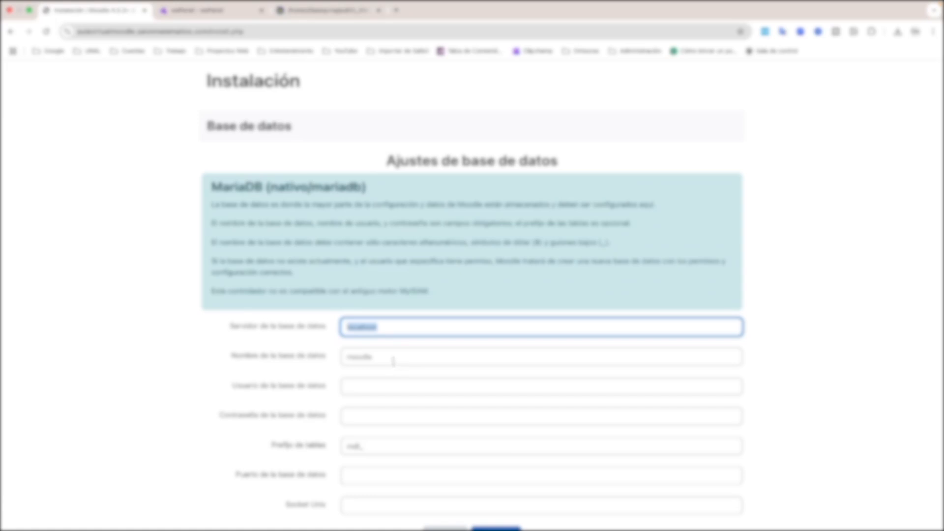
left_click_drag(393, 359, 345, 358)
type("lasepira_moodle")
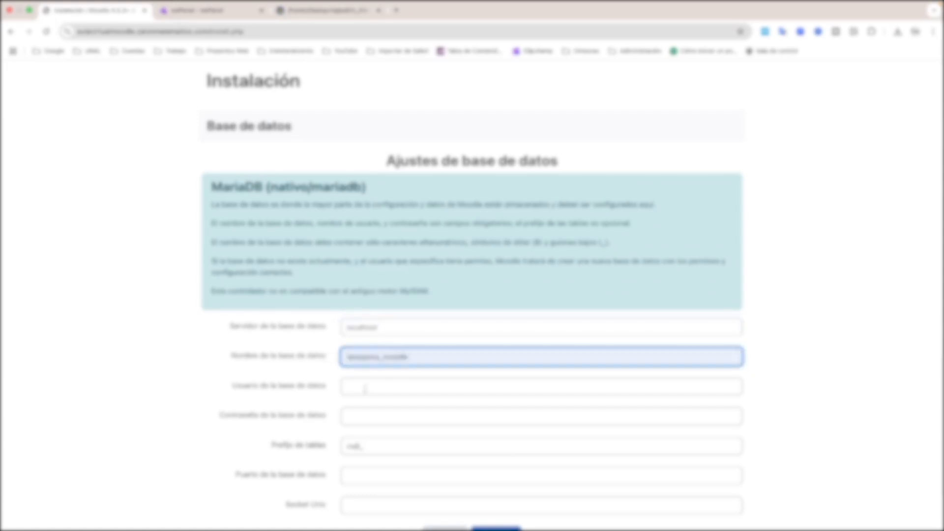
left_click(365, 388)
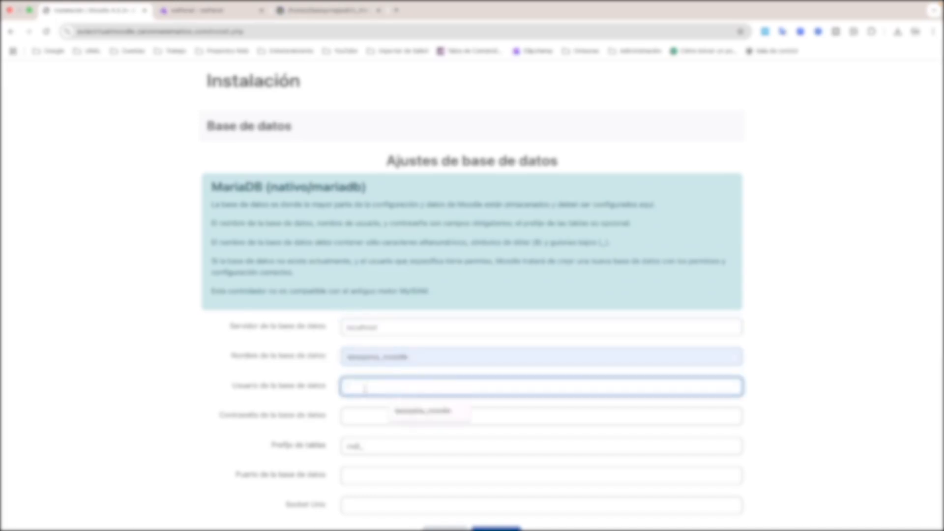
left_click(409, 413)
left_click(363, 416)
left_click(408, 440)
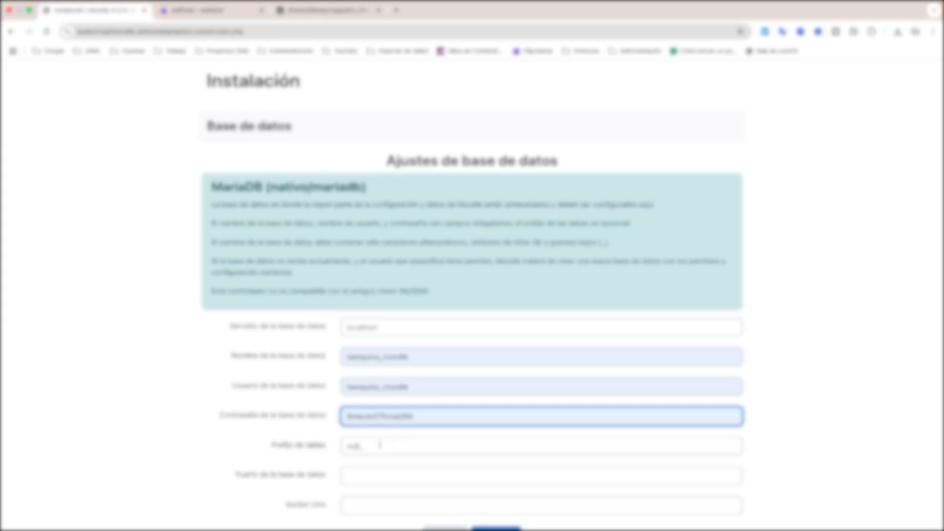
scroll(371, 445, "down", 2)
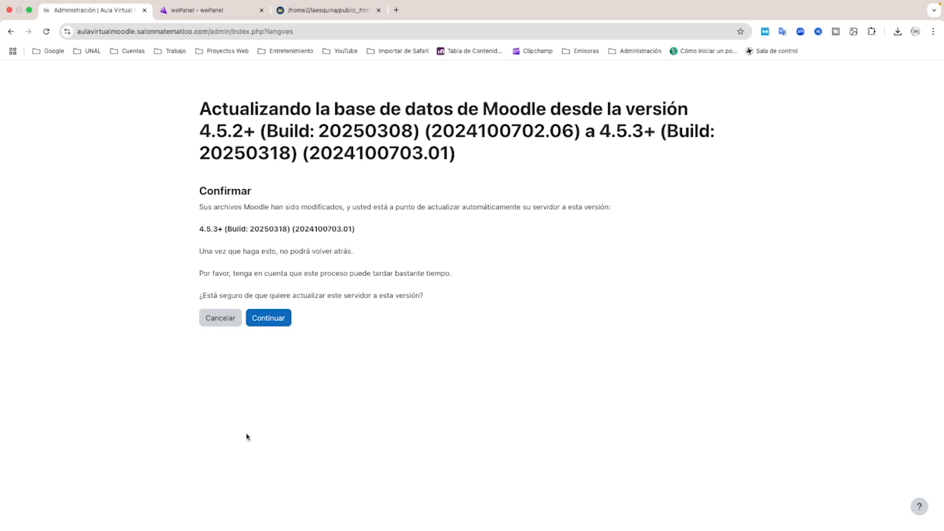
Confirm the database upgrade to Moodle 4.5.3+ and review the server checks, including the asynchronous backups entry marked Revisar
left_click(272, 325)
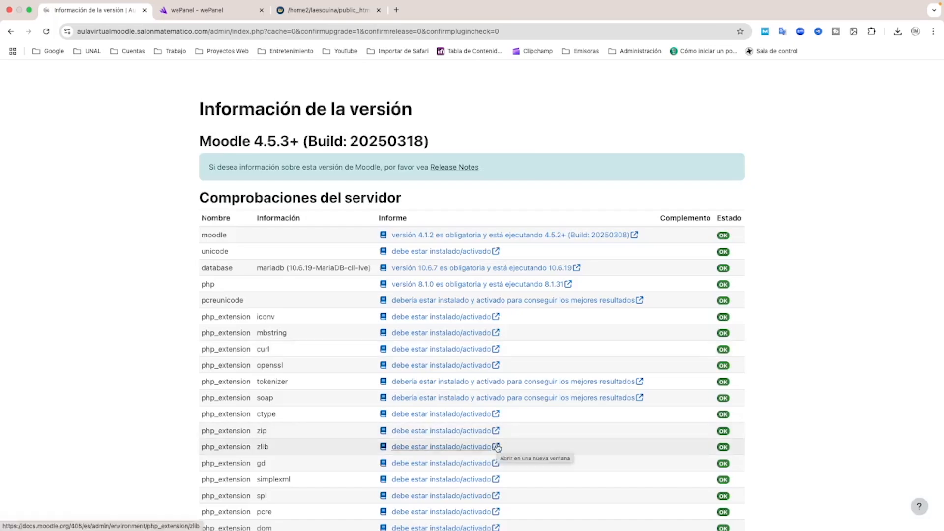
scroll(789, 413, "down", 8)
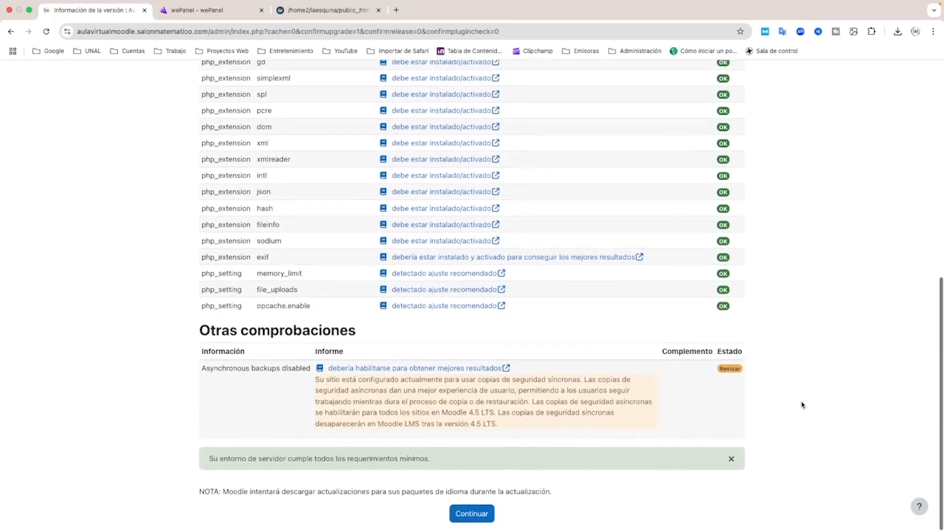
scroll(801, 403, "up", 5)
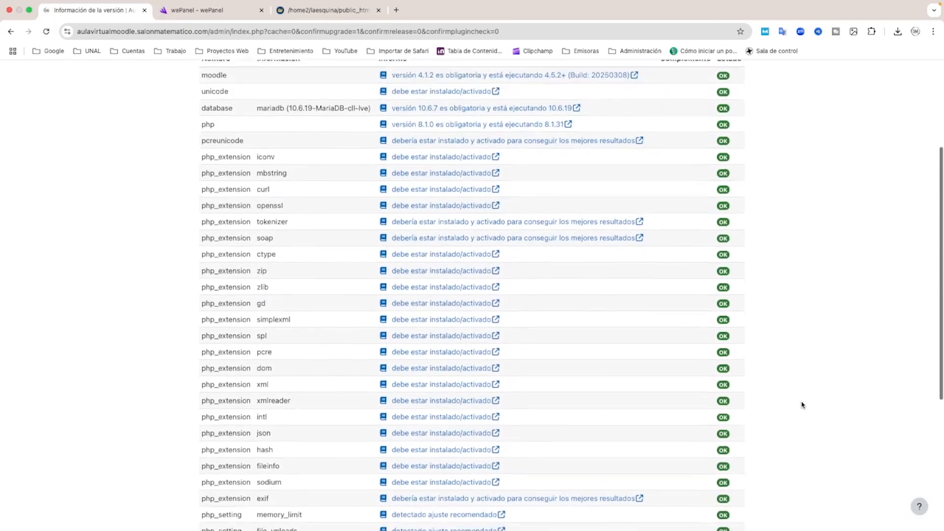
scroll(801, 402, "down", 5)
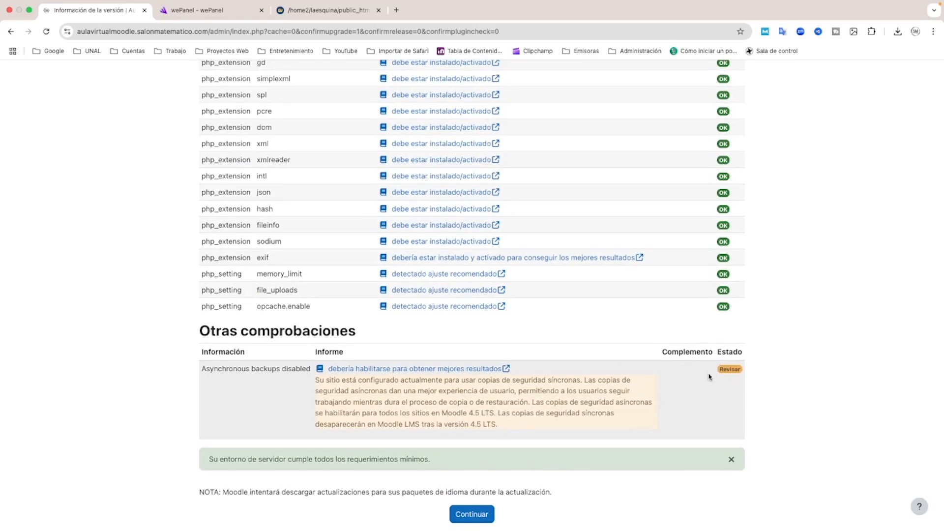
mouse_move(731, 369)
left_mouse_down()
mouse_move(752, 369)
mouse_move(718, 372)
mouse_move(744, 370)
left_mouse_up()
Continue past the server and plugin checks, run the Moodle database upgrade, and save the new Incluir insignias setting at its default
left_click(472, 515)
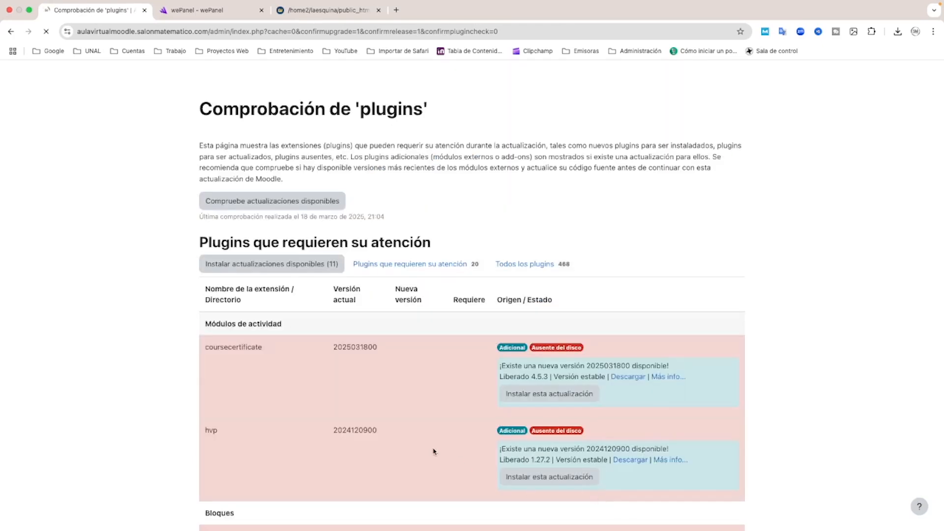
scroll(445, 452, "down", 6)
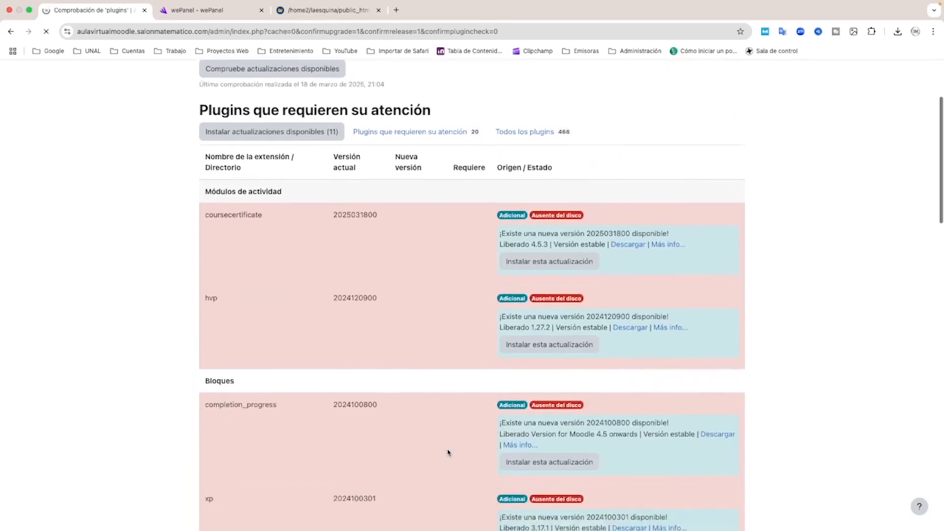
scroll(448, 452, "down", 20)
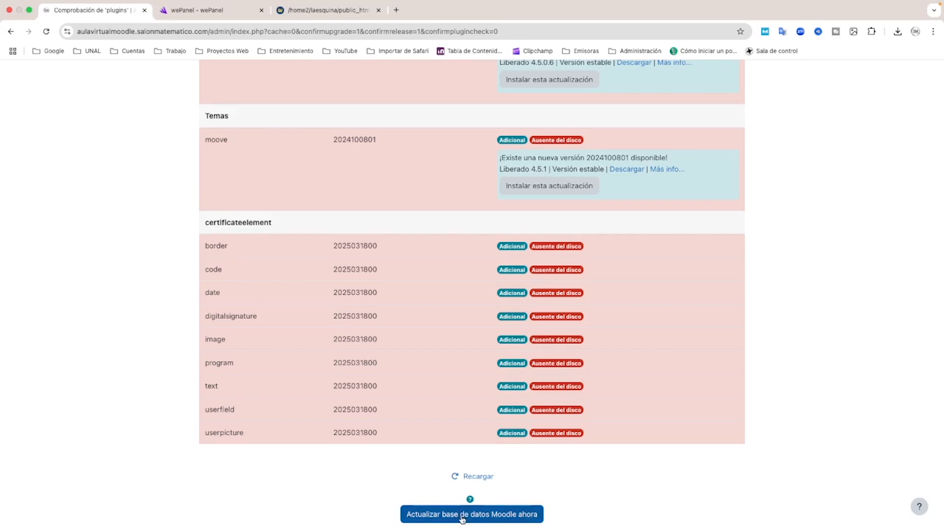
left_click(463, 519)
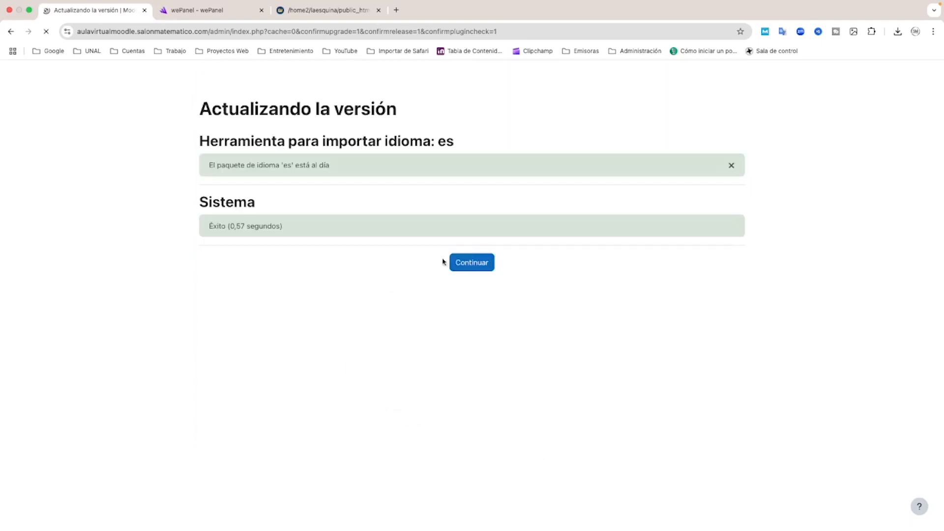
left_click(473, 263)
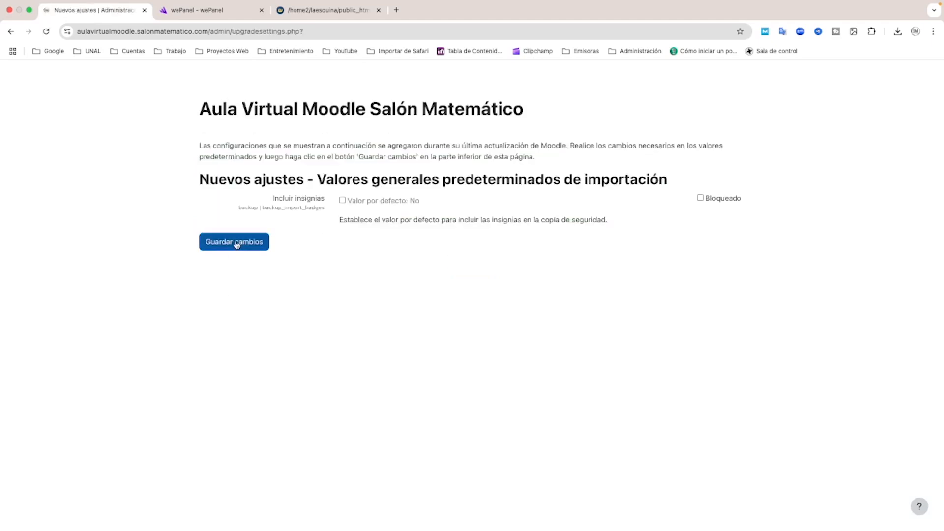
left_click(237, 244)
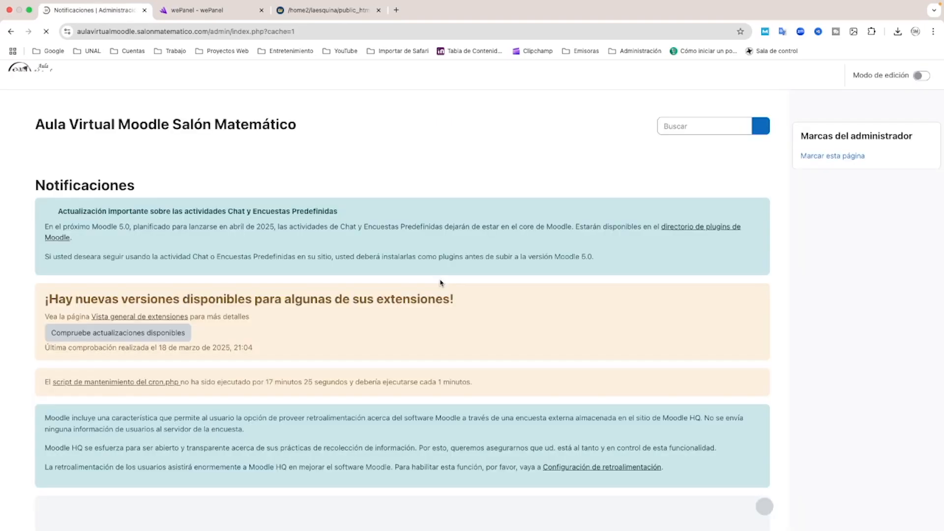
Check for available updates from the Notificaciones page and check the installed Moodle version at the end of the page
scroll(332, 322, "down", 3)
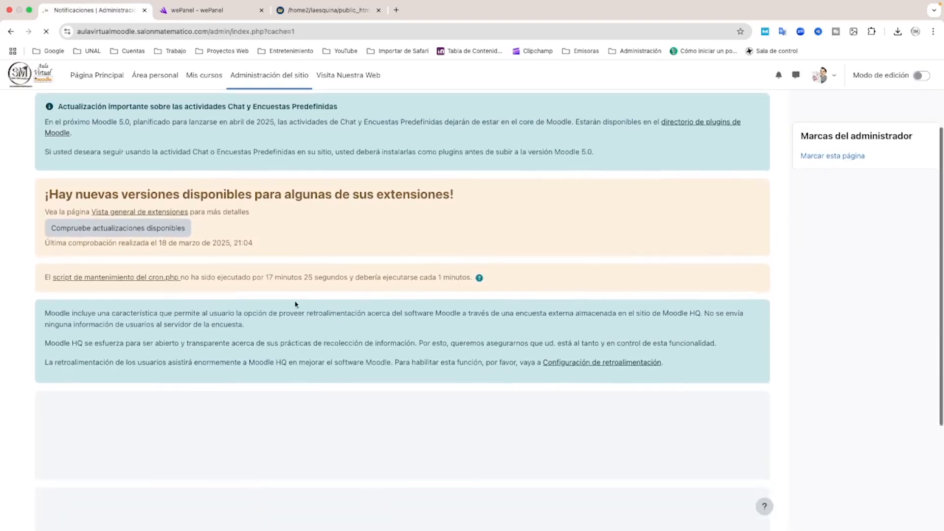
left_click(168, 228)
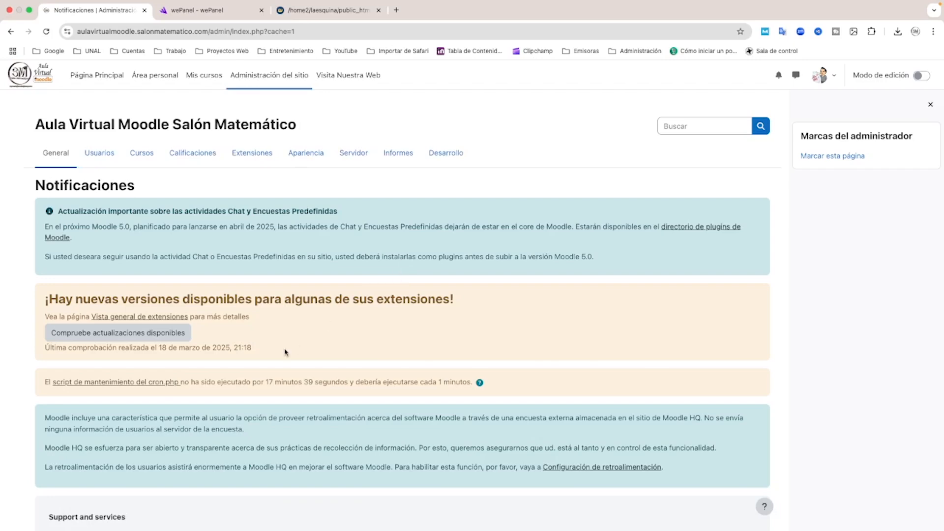
scroll(288, 350, "down", 3)
scroll(357, 346, "down", 10)
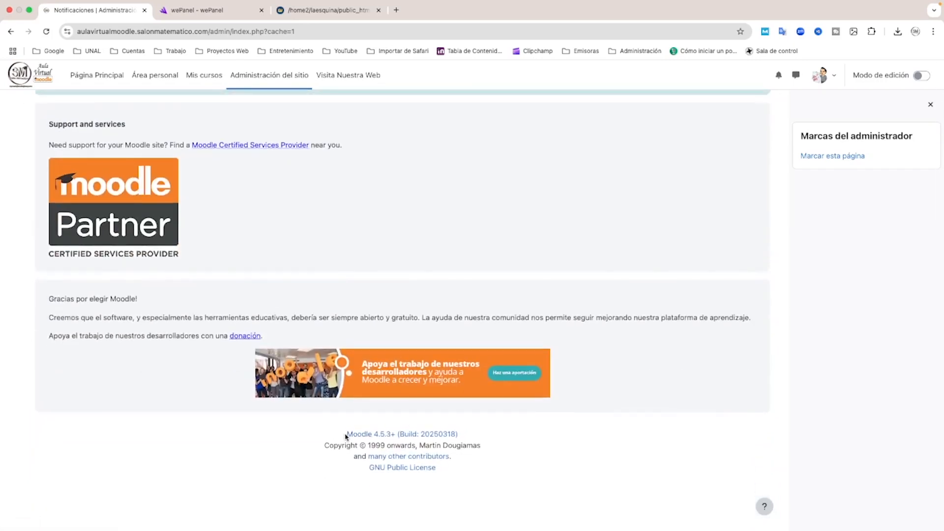
left_click_drag(347, 435, 396, 436)
scroll(454, 309, "up", 12)
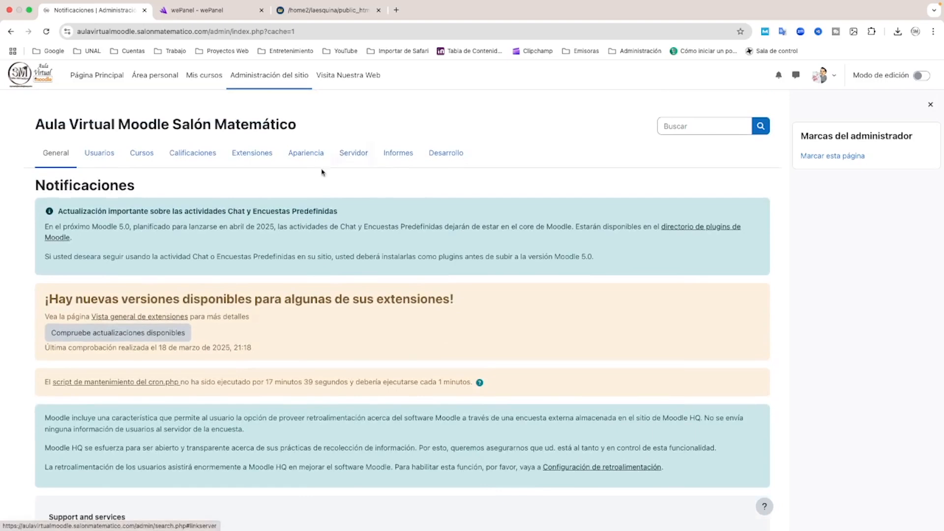
Install all available plugin updates from the extensions overview and continue once they are validated
left_click(256, 157)
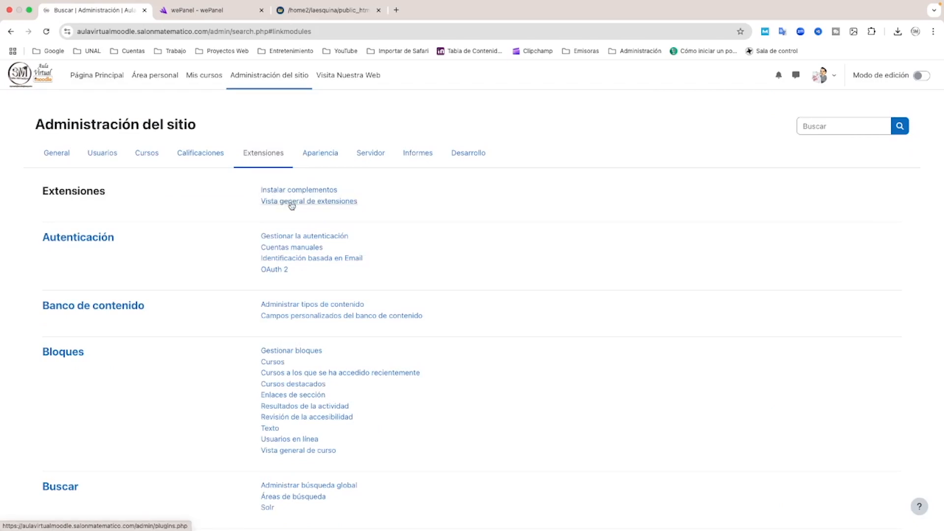
left_click(292, 206)
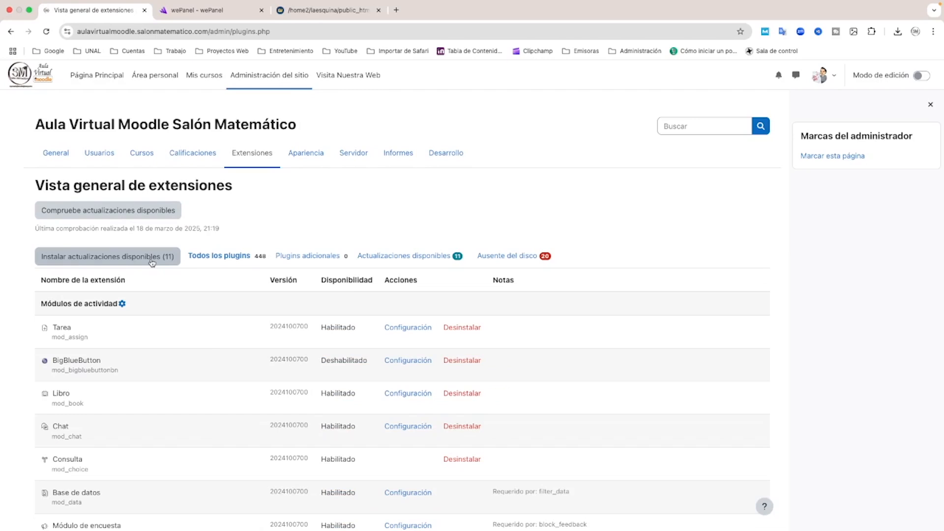
left_click(136, 259)
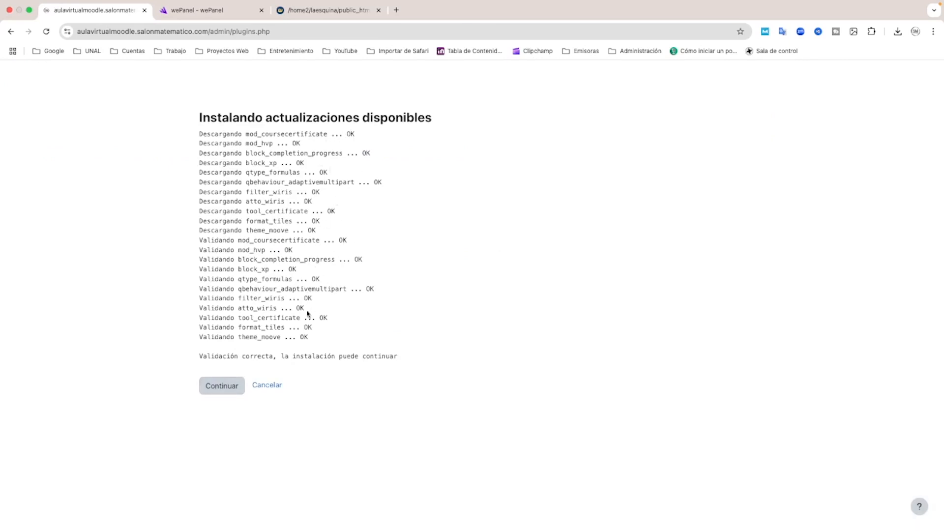
left_click(224, 388)
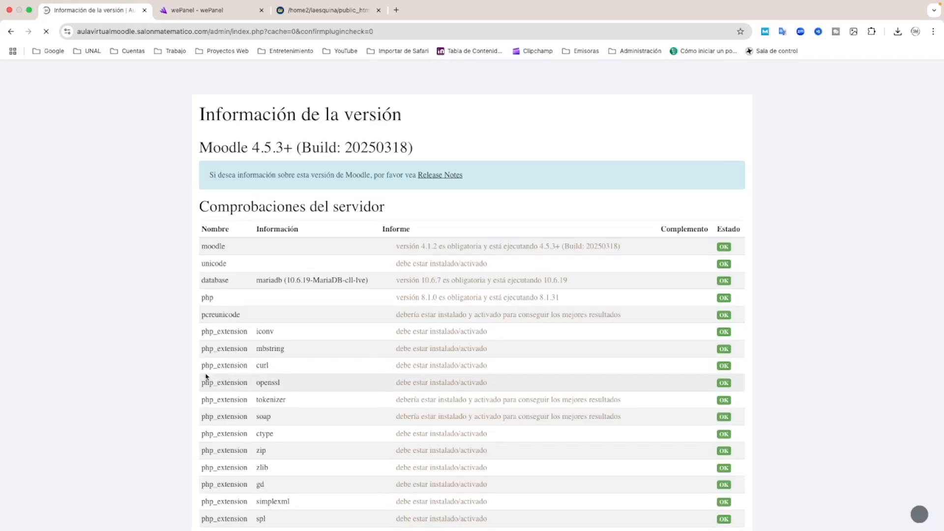
Accept the server checks and update the Moodle database for the reinstalled plugins, continuing through to the Notificaciones page
scroll(204, 382, "down", 3)
scroll(181, 368, "down", 6)
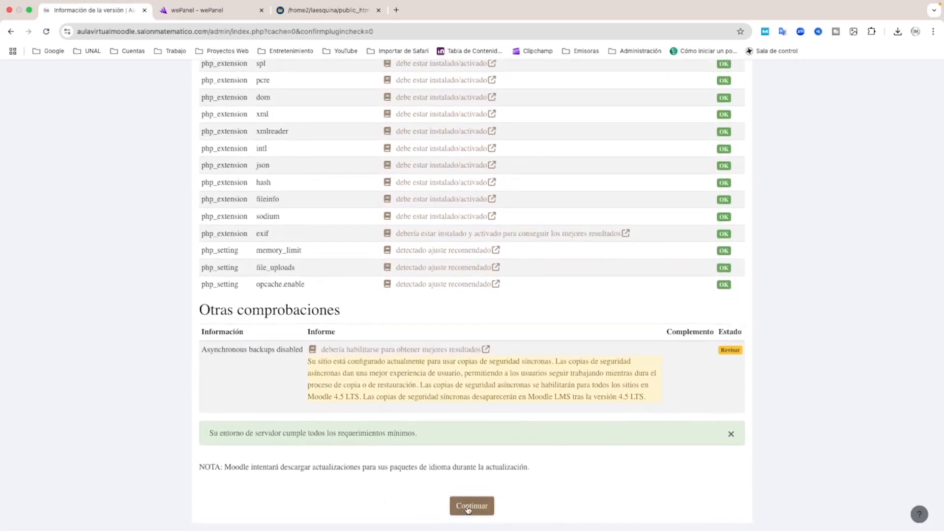
left_click(468, 506)
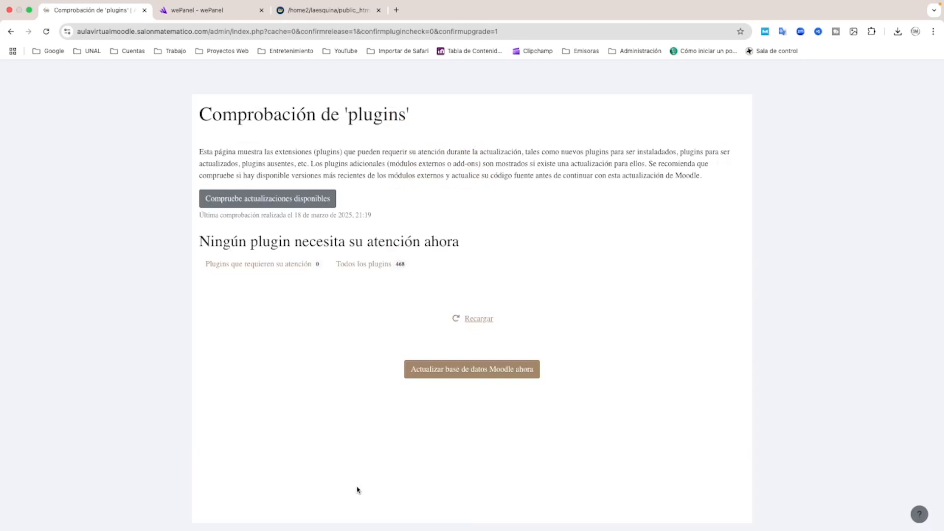
left_click(476, 371)
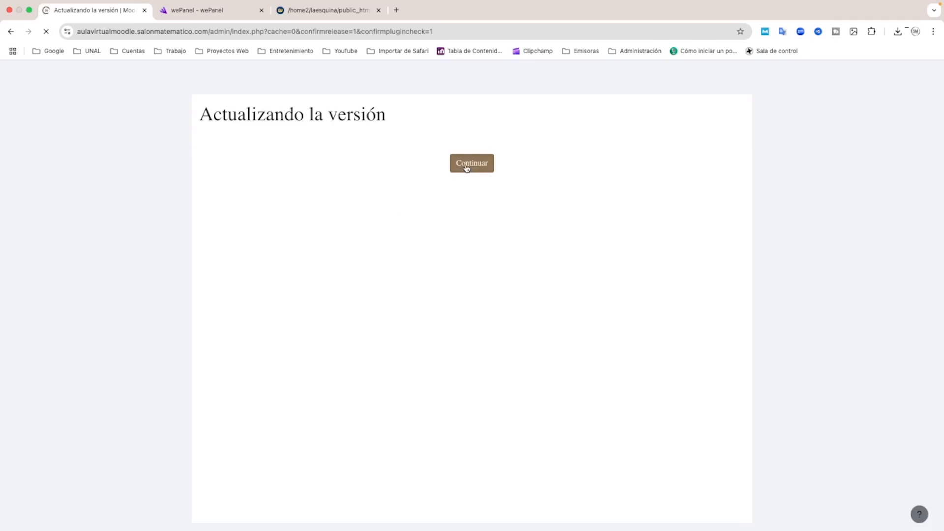
left_click(466, 168)
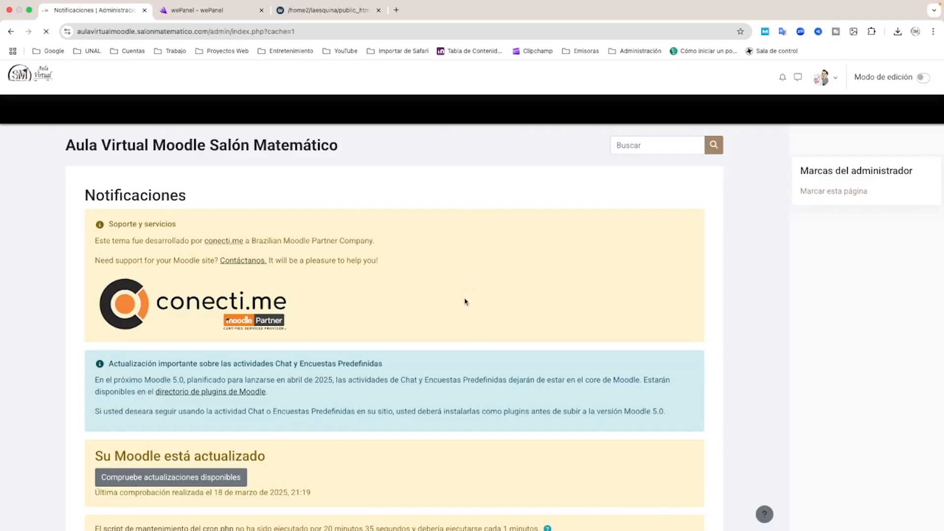
Check the Moodle version line below the notifications after the plugin update
scroll(466, 301, "down", 10)
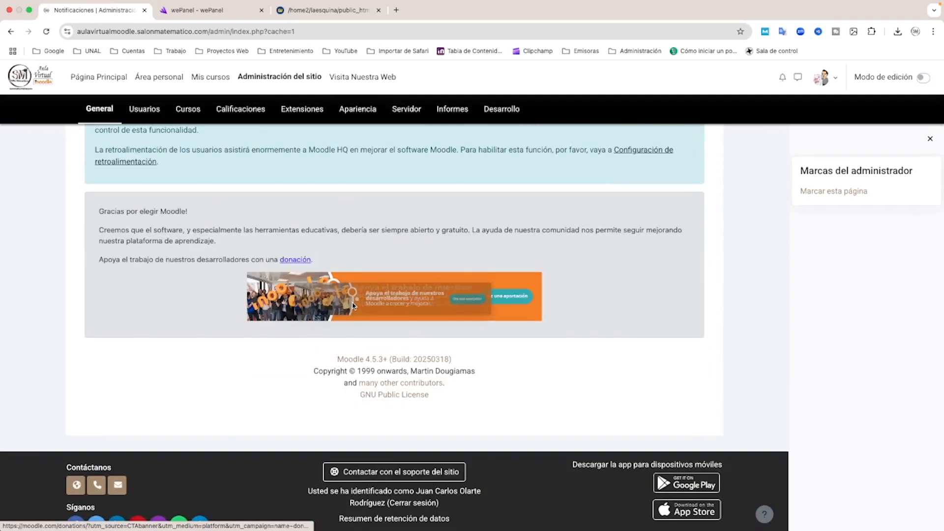
left_click_drag(336, 359, 387, 359)
scroll(611, 339, "up", 10)
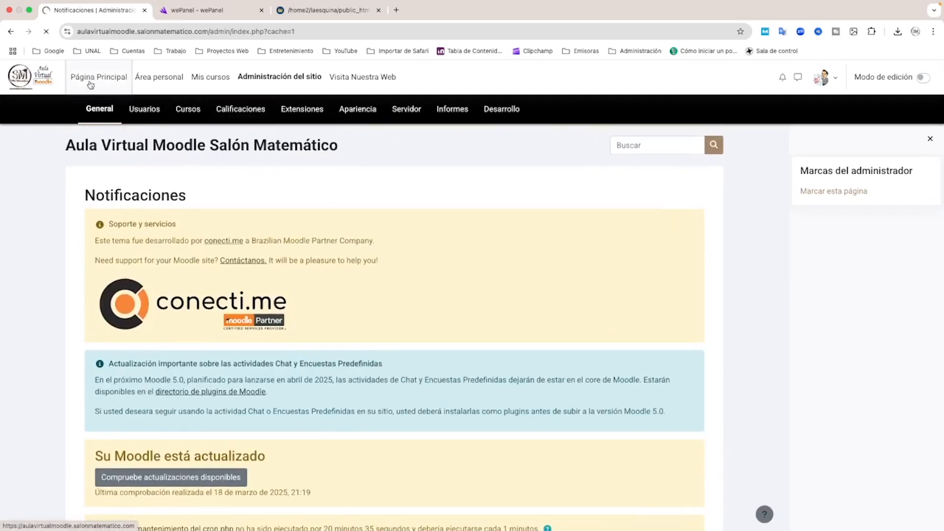
Log out of the site from its Página Principal and look over the public front page
left_click(94, 77)
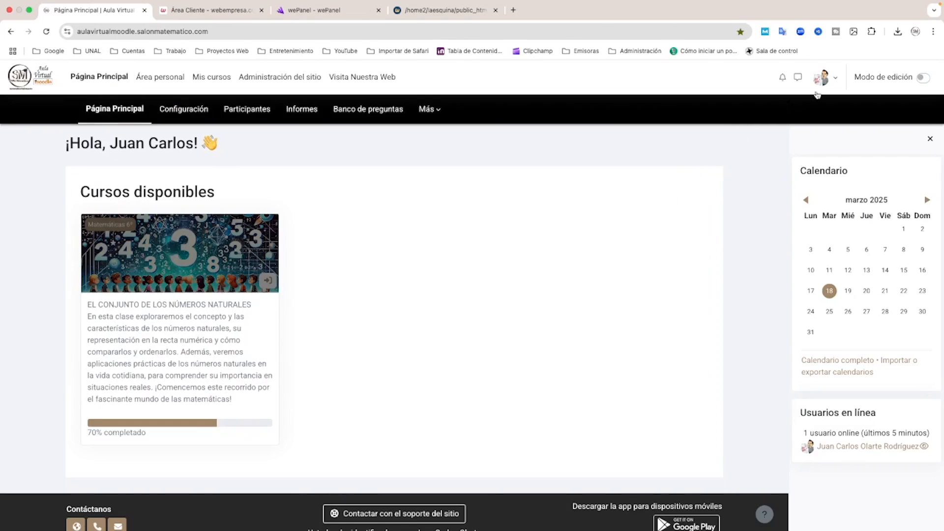
left_click(829, 79)
left_click(756, 293)
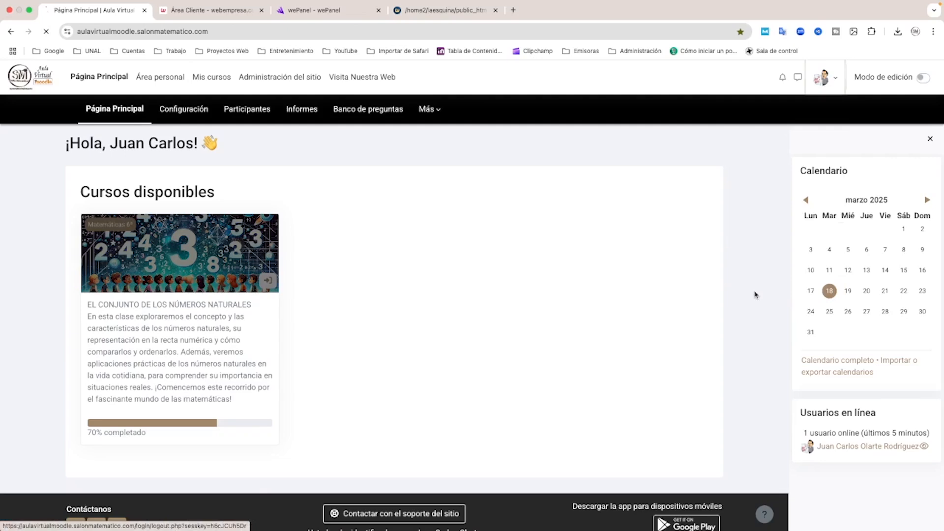
scroll(422, 334, "down", 5)
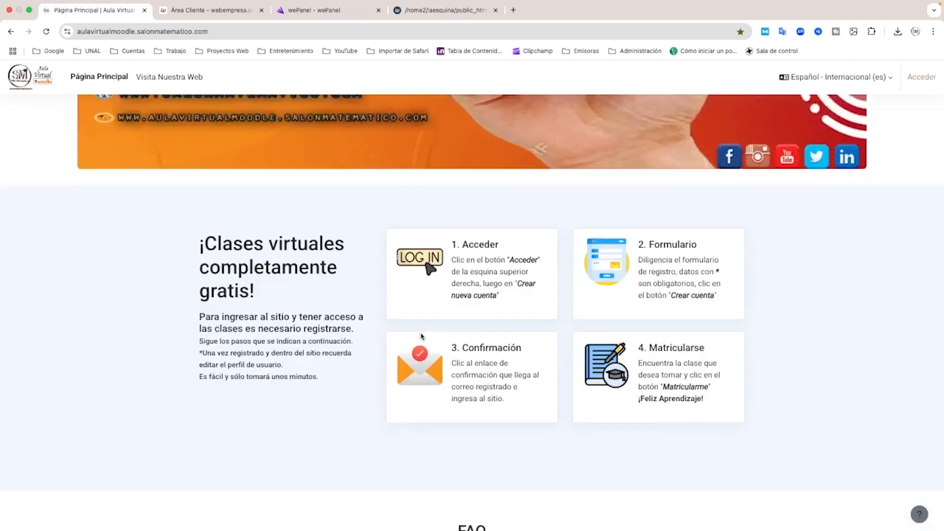
scroll(425, 338, "up", 3)
scroll(426, 339, "up", 2)
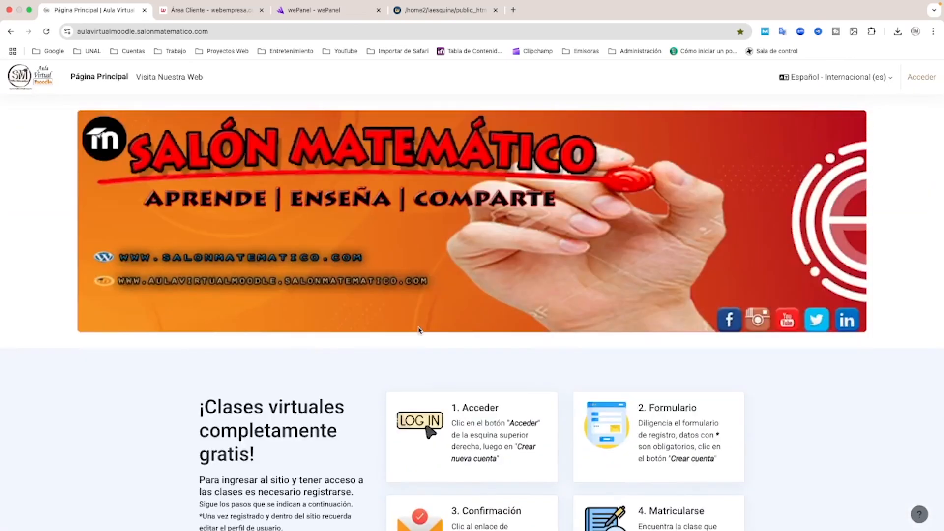
Switch to the wePanel file manager and permanently remove the aulavirtualmoodle.salonmatematico.com_old folder from public_html
left_click(426, 9)
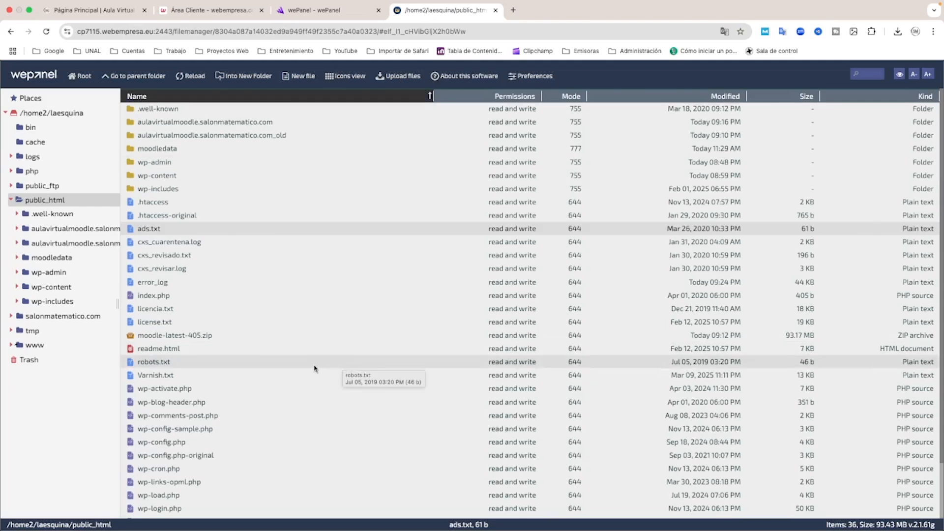
right_click(252, 139)
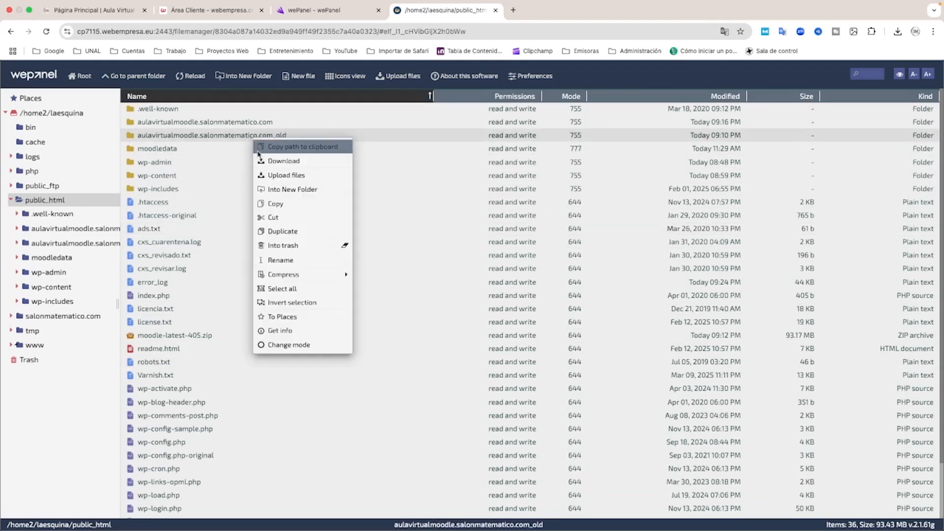
left_click(276, 246)
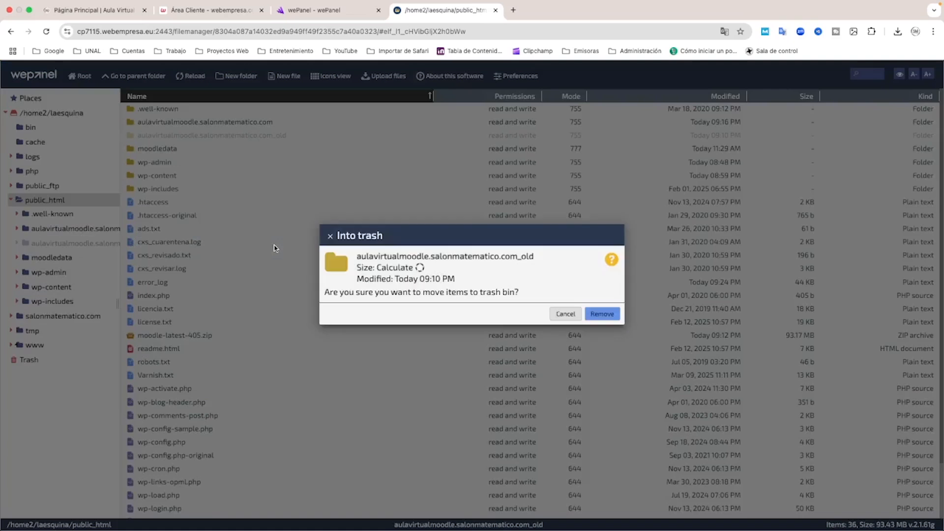
left_click(604, 314)
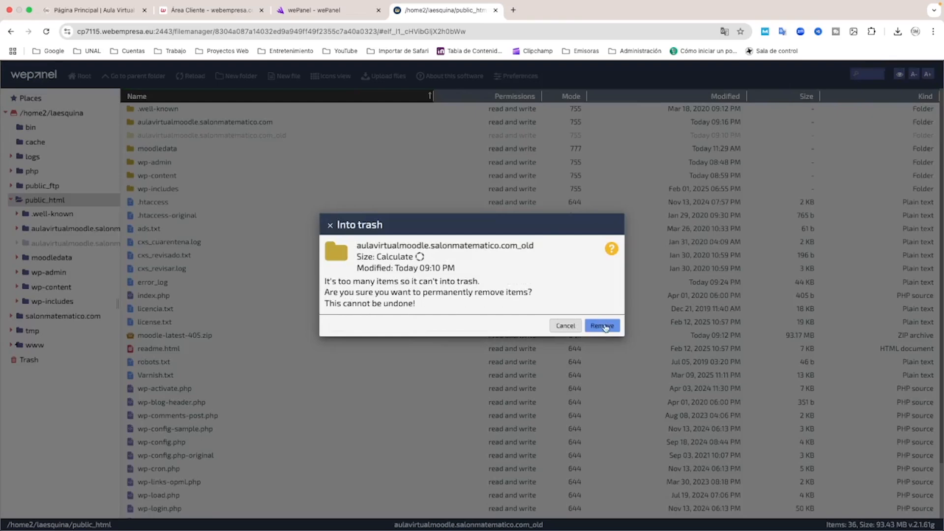
left_click(605, 327)
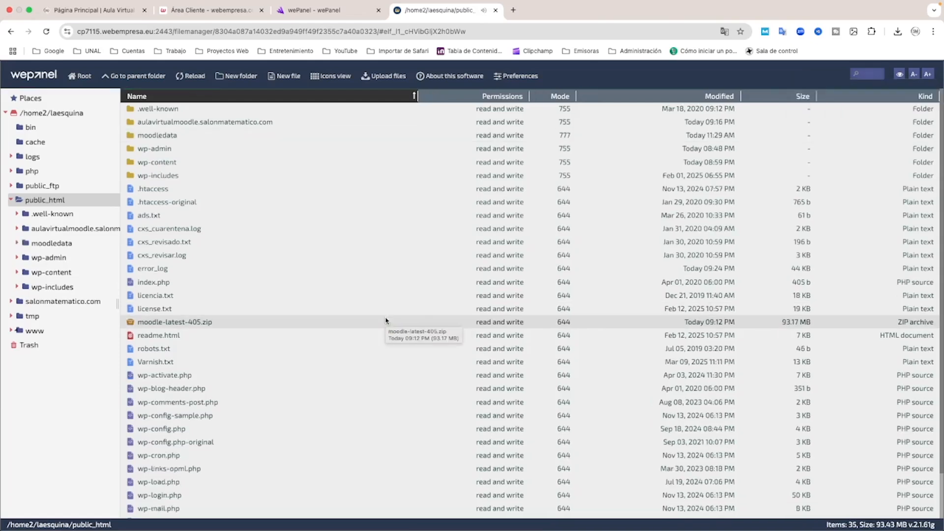
Move the moodle-latest-405.zip archive in public_html to the trash
right_click(174, 325)
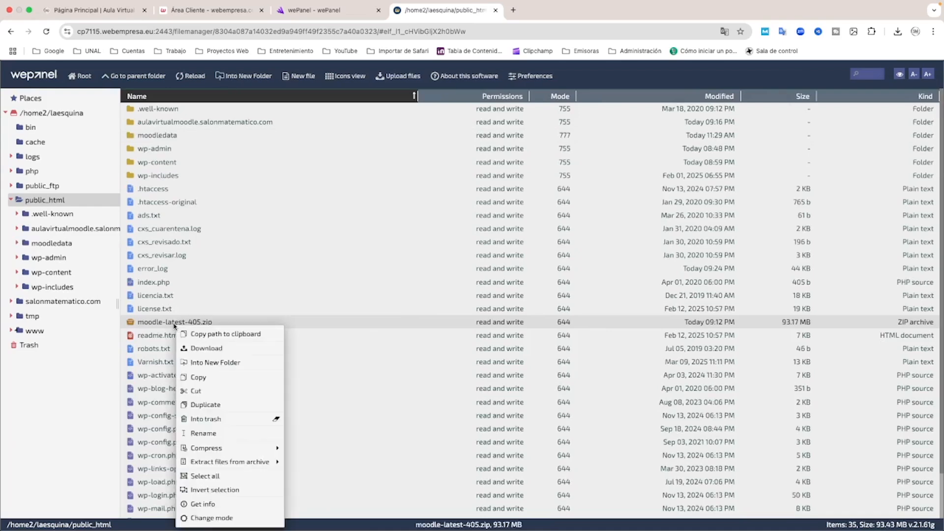
left_click(215, 419)
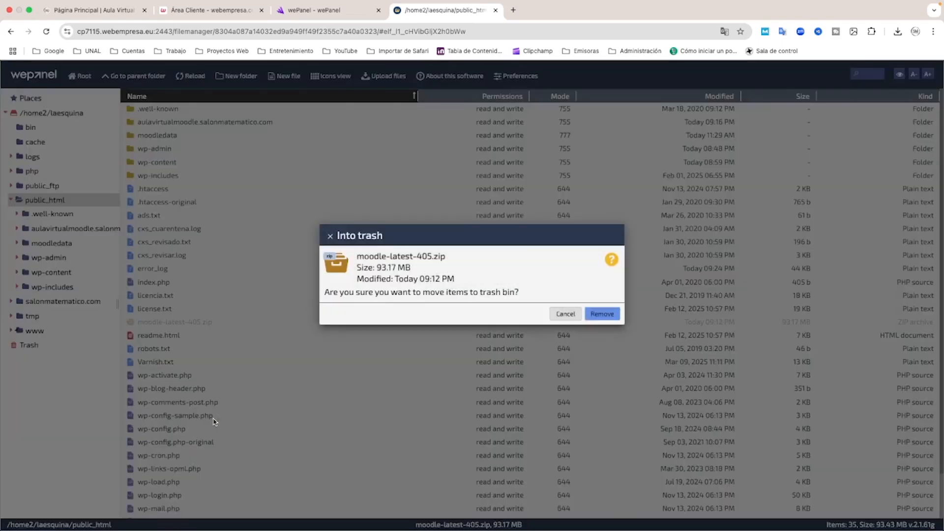
left_click(602, 314)
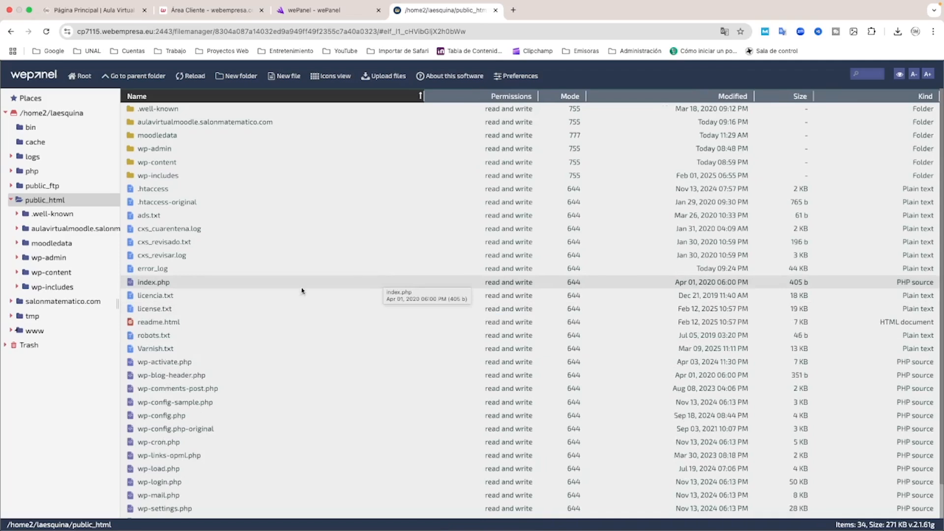
Open the trash and permanently delete the public_html folder inside it
left_click(49, 350)
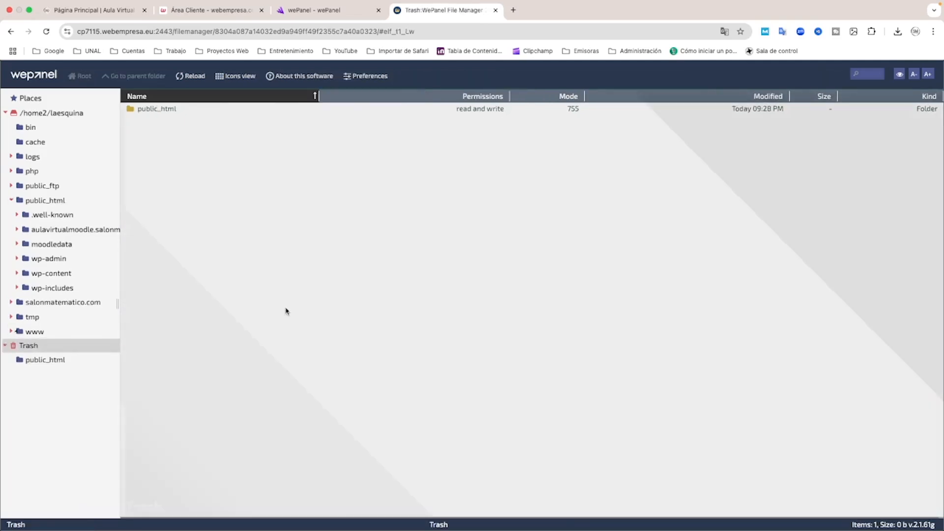
right_click(160, 112)
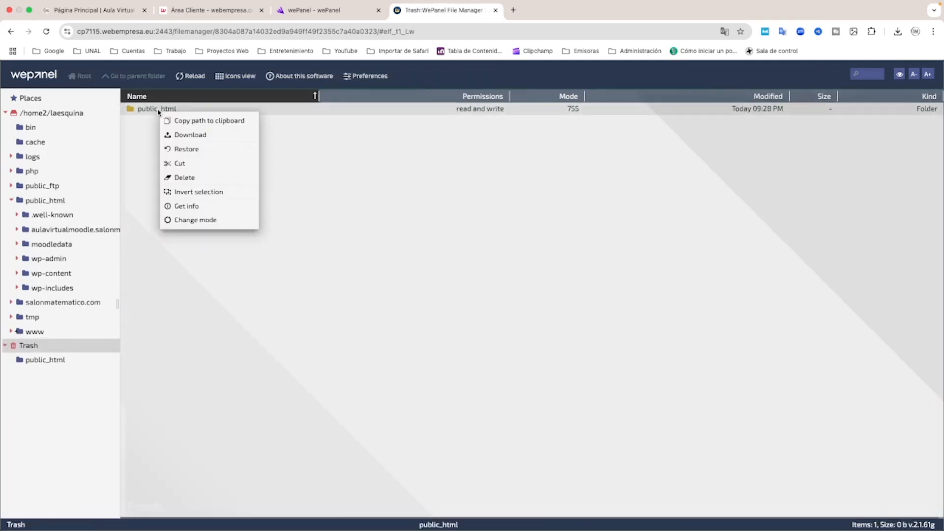
left_click(182, 178)
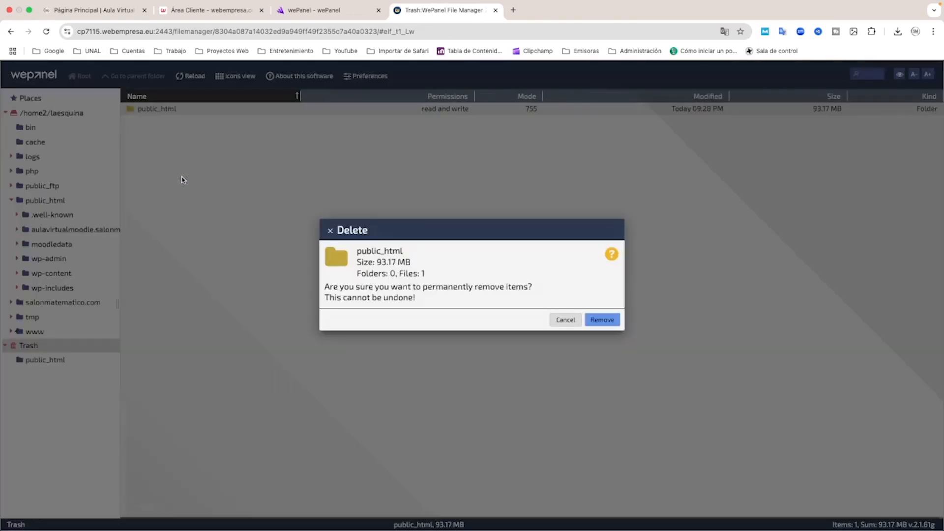
left_click(608, 322)
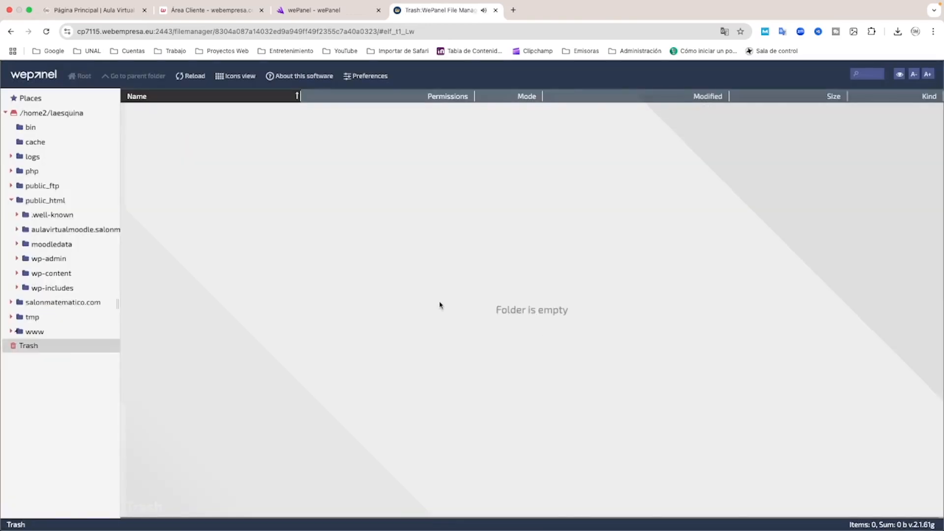